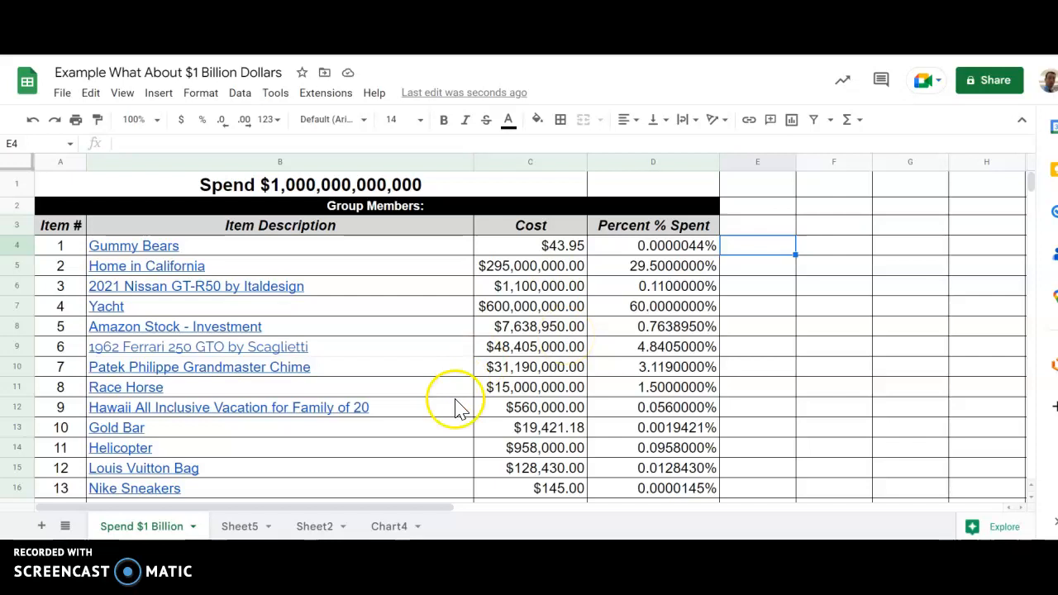
# Create a filter over the Item Description, Cost and Percent % Spent columns, range B3:D16
pyautogui.click(162, 228)
pyautogui.moveTo(416, 232); pyautogui.dragTo(650, 227)
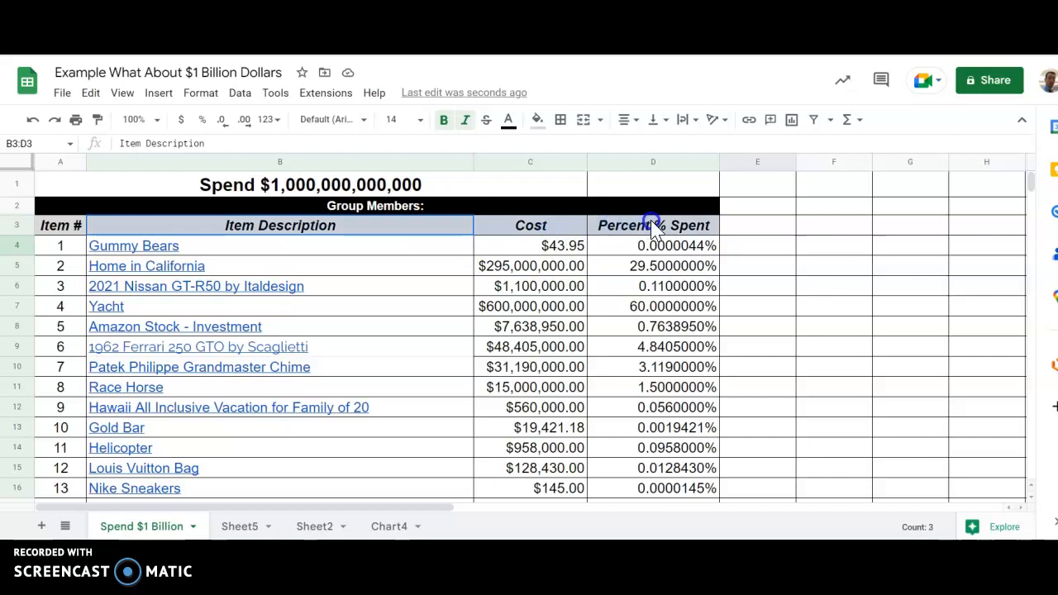
pyautogui.moveTo(651, 258); pyautogui.dragTo(620, 331)
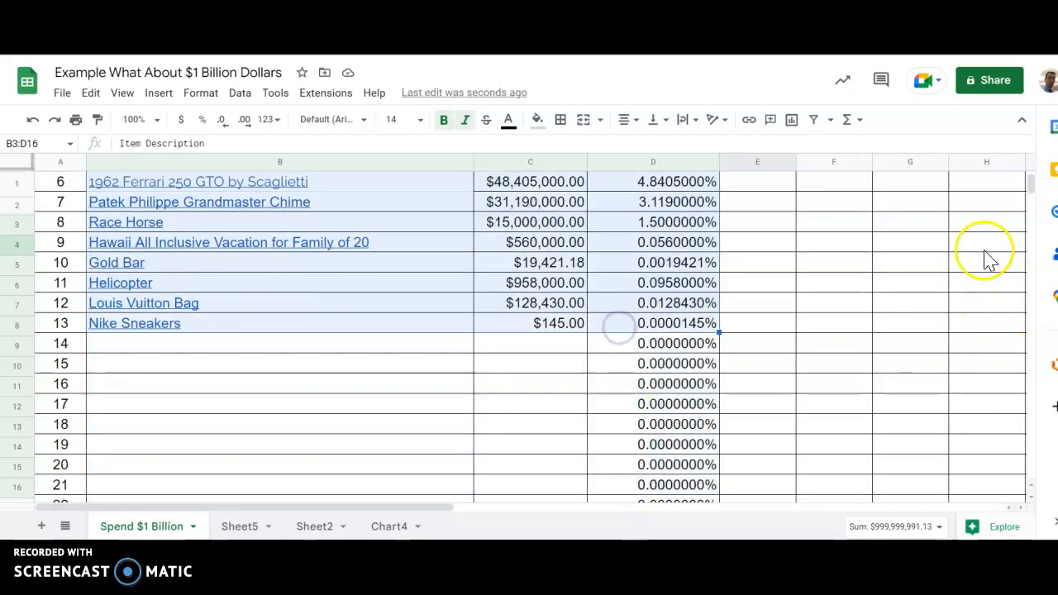
pyautogui.scroll(3, 1031, 186)
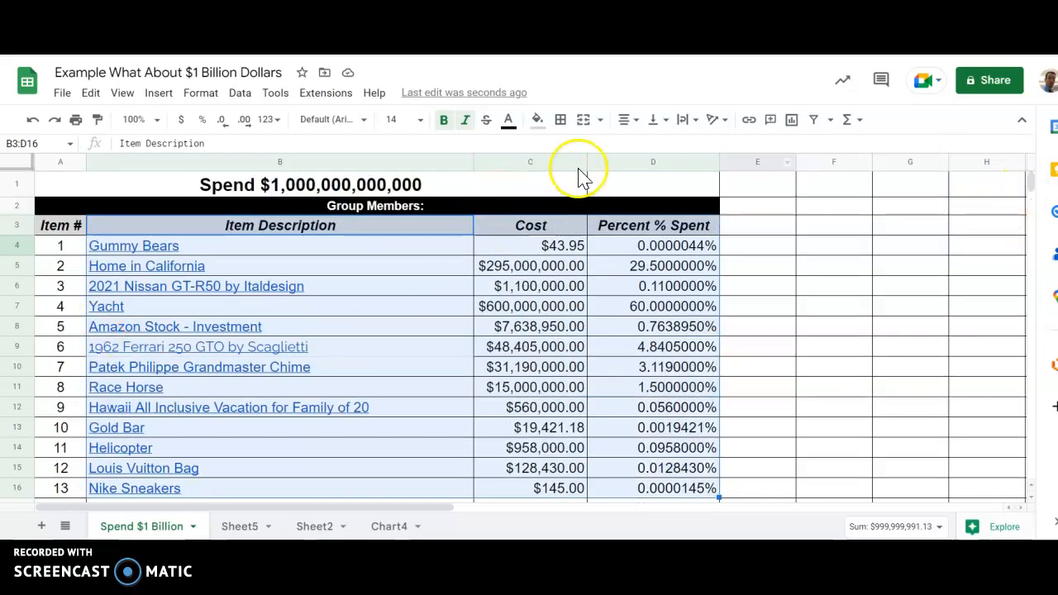
pyautogui.click(815, 123)
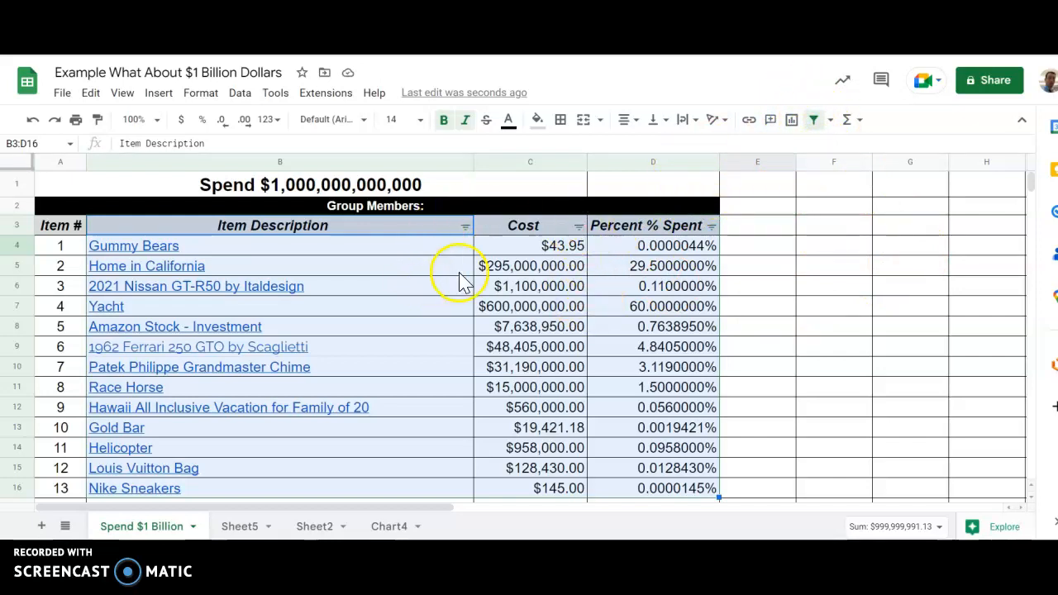
# Sort the table by the Cost column in Z → A order, from most to least expensive
pyautogui.click(579, 226)
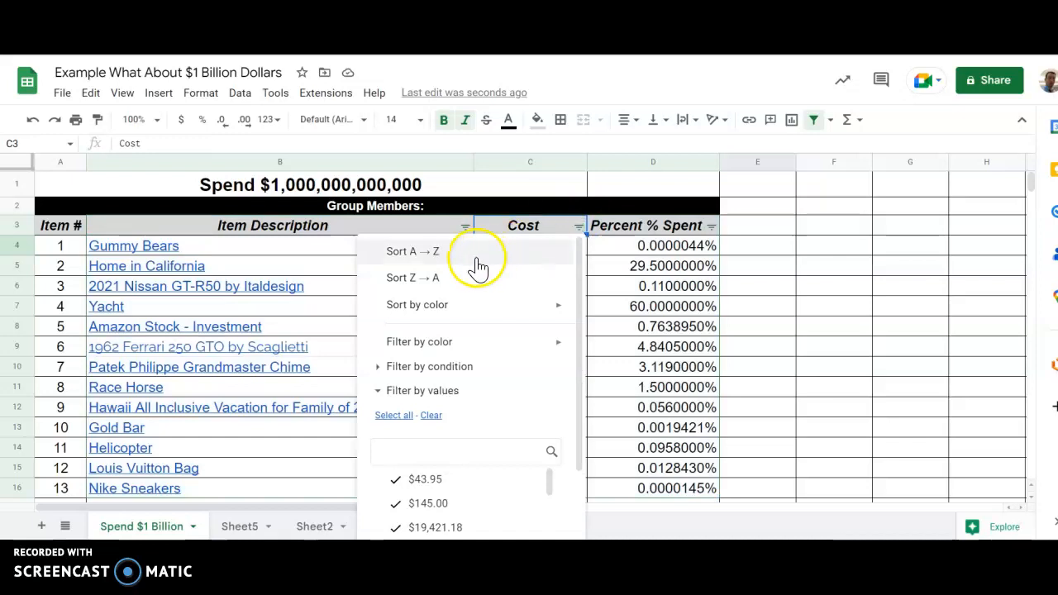
pyautogui.click(451, 279)
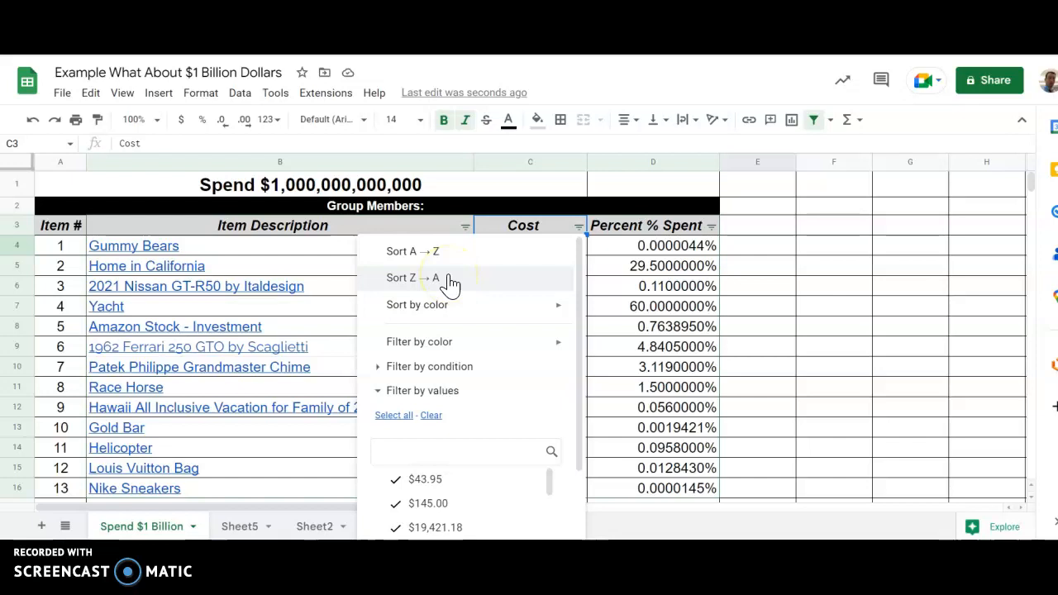
pyautogui.click(450, 280)
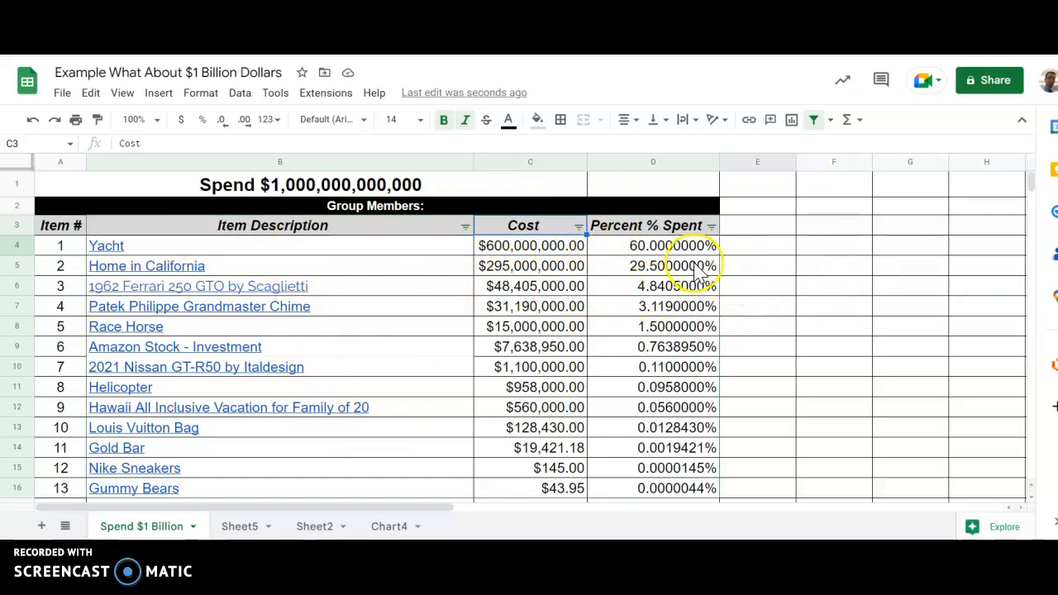
# Save the current filter as a filter view named "Sort Items"
pyautogui.click(832, 122)
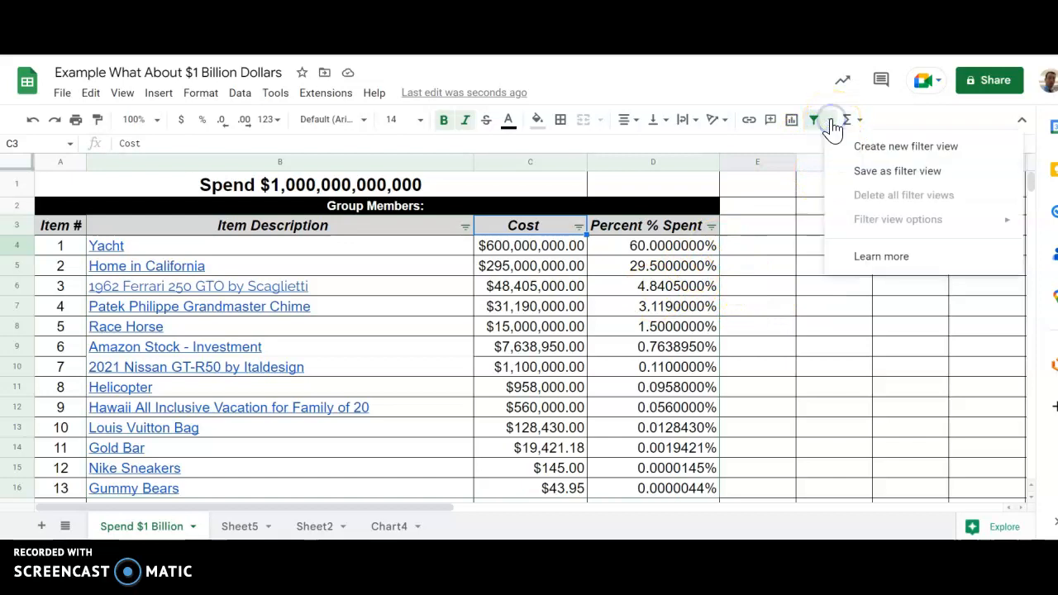
pyautogui.click(863, 181)
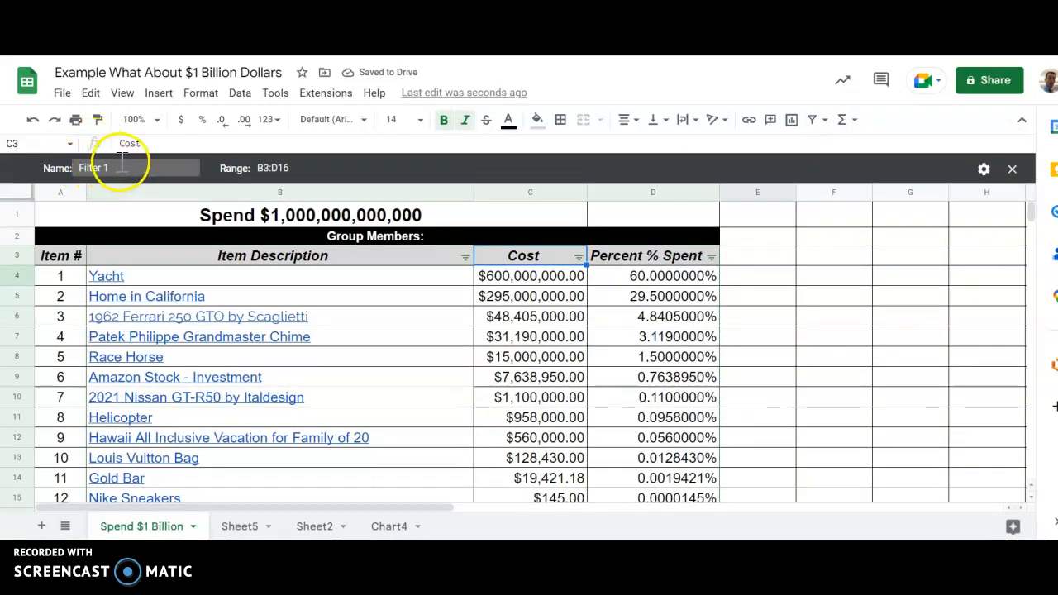
pyautogui.click(122, 162)
pyautogui.press('BackSpace')
pyautogui.press('BackSpace')
pyautogui.press('BackSpace')
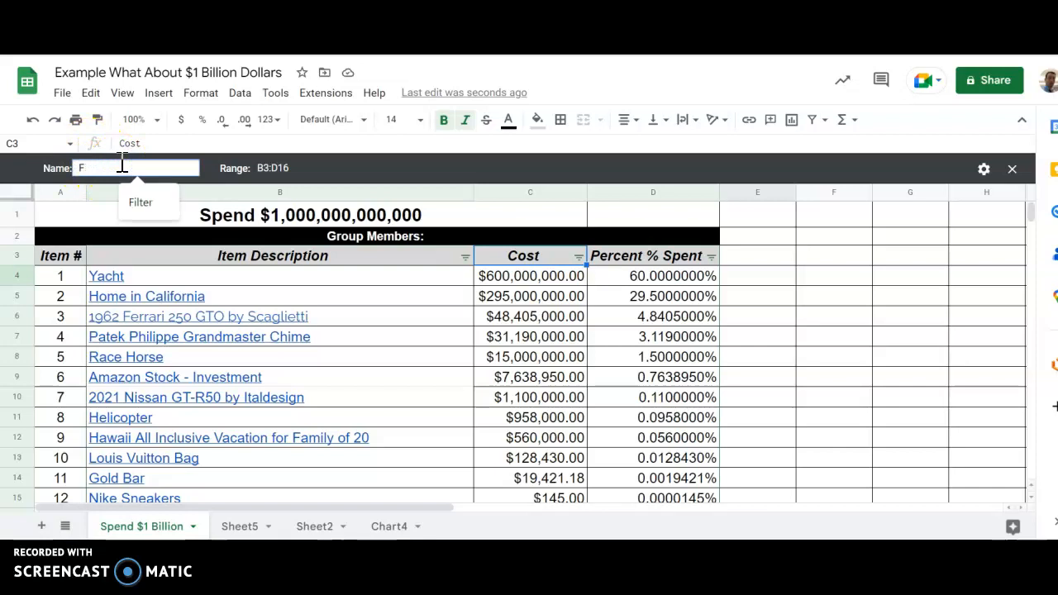
pyautogui.press('BackSpace')
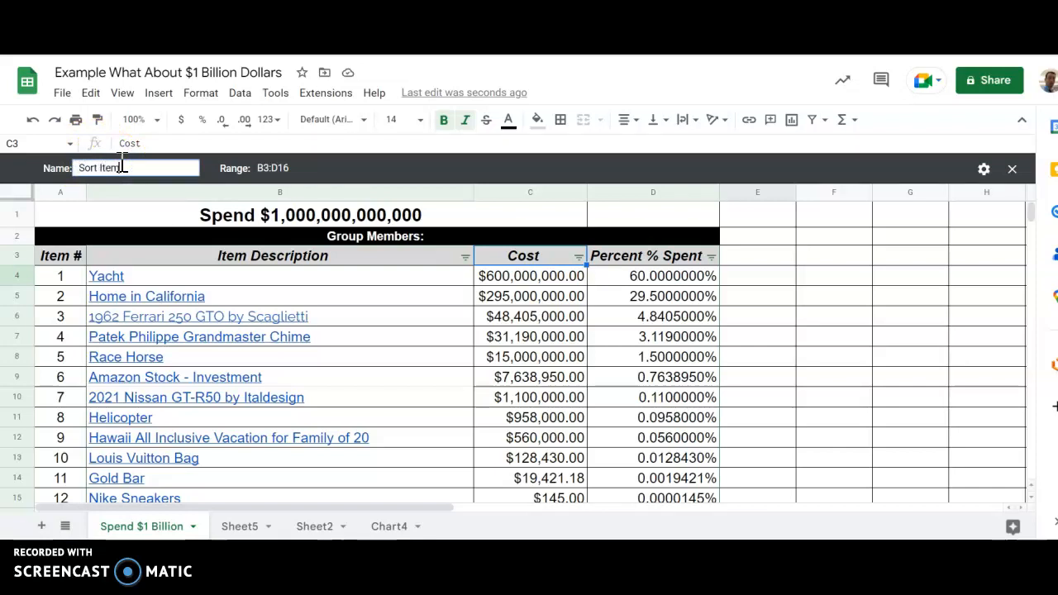
pyautogui.write('Sort Items')
pyautogui.press('Return')
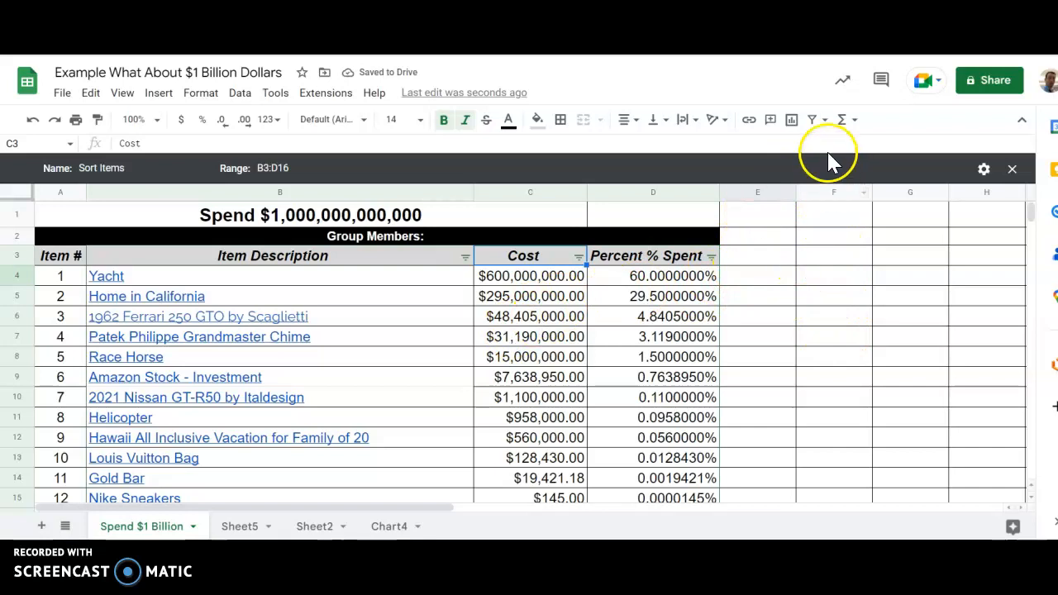
# Close the Sort Items filter view and turn off the regular filter on the table
pyautogui.click(793, 252)
pyautogui.click(865, 249)
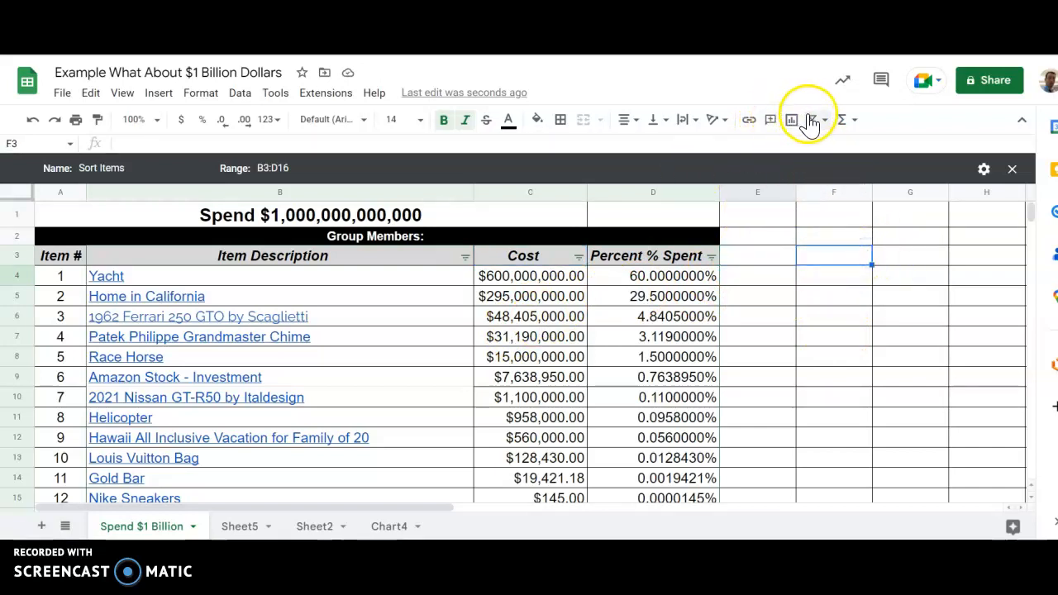
pyautogui.click(1013, 172)
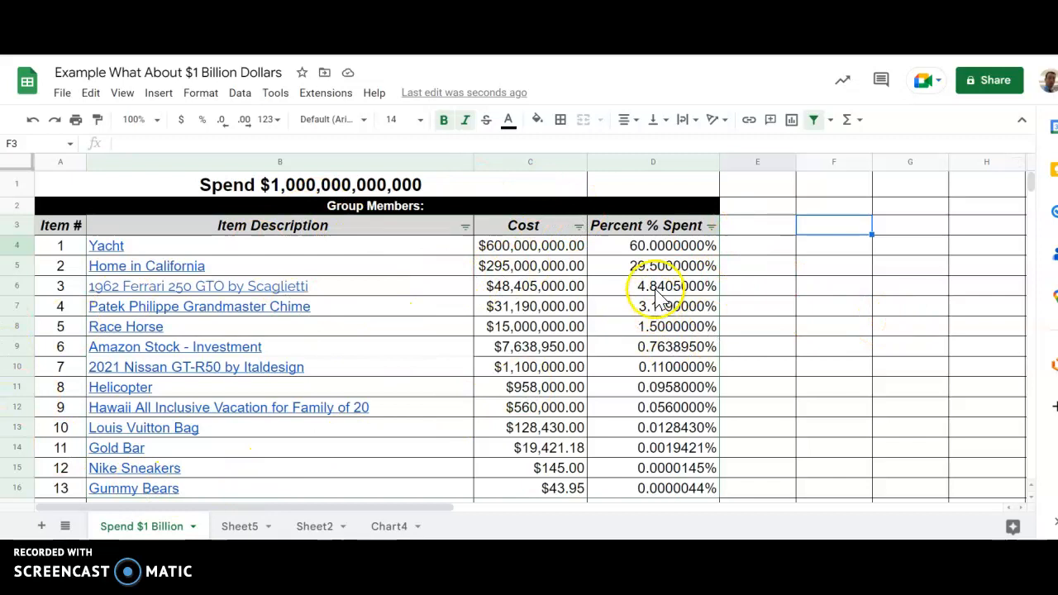
pyautogui.click(814, 121)
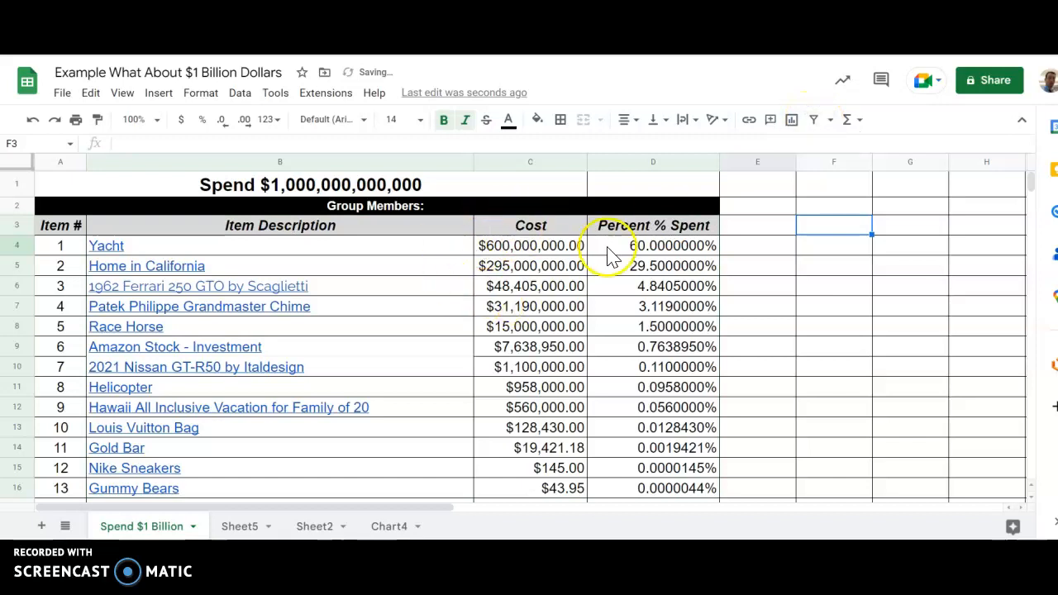
pyautogui.click(842, 292)
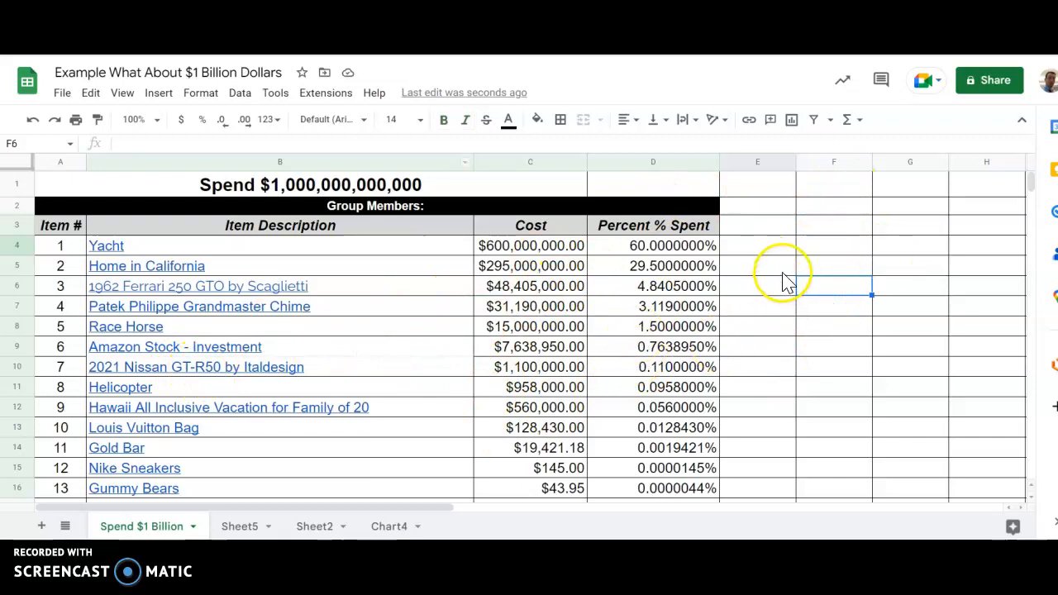
# Reopen the saved Sort Items filter view to check it, and close it again
pyautogui.click(830, 122)
pyautogui.click(875, 238)
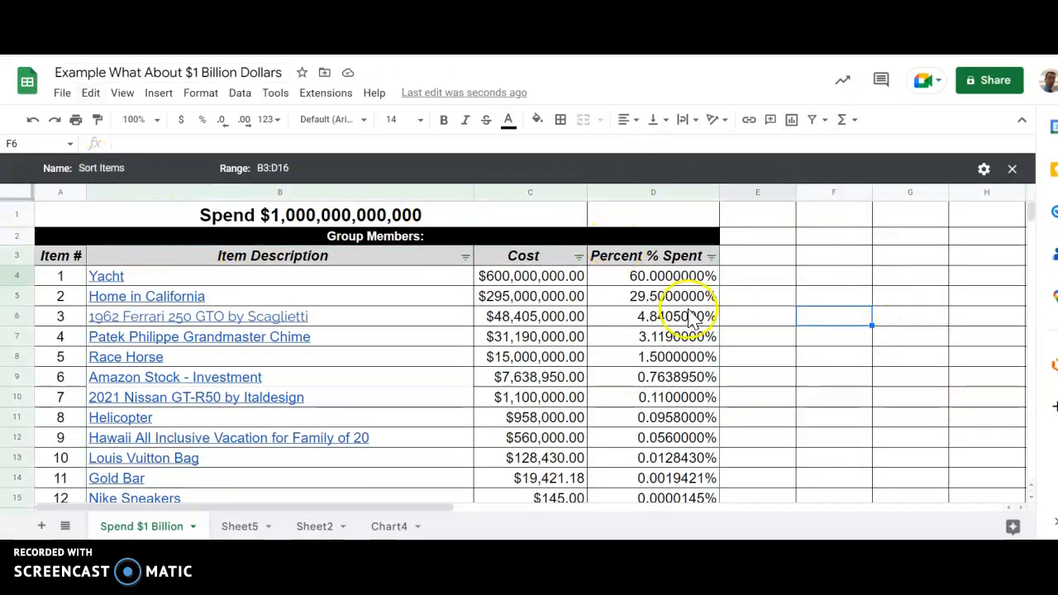
pyautogui.click(1012, 171)
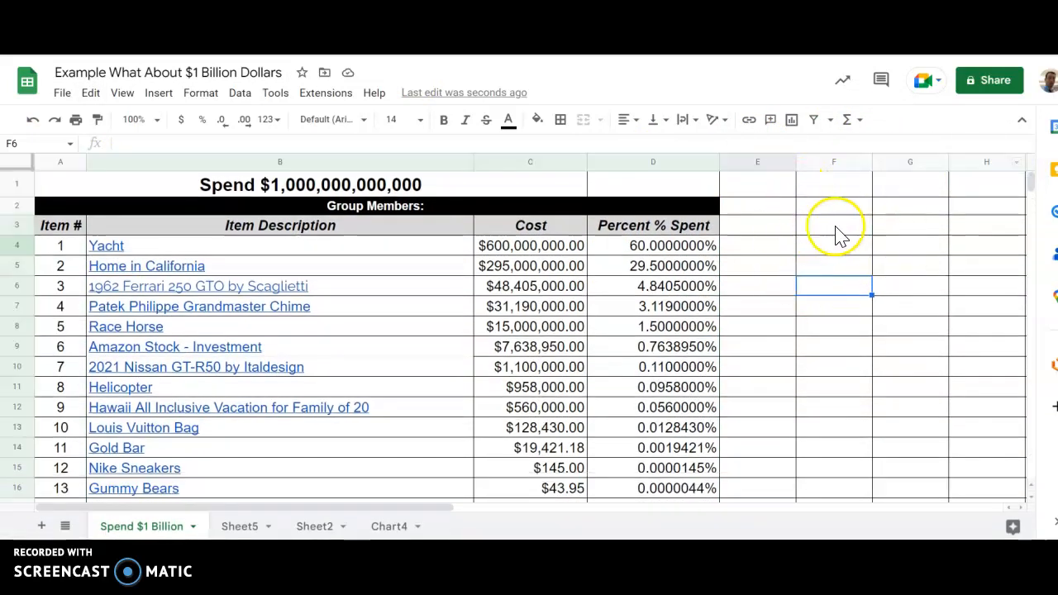
pyautogui.click(836, 226)
pyautogui.click(1034, 184)
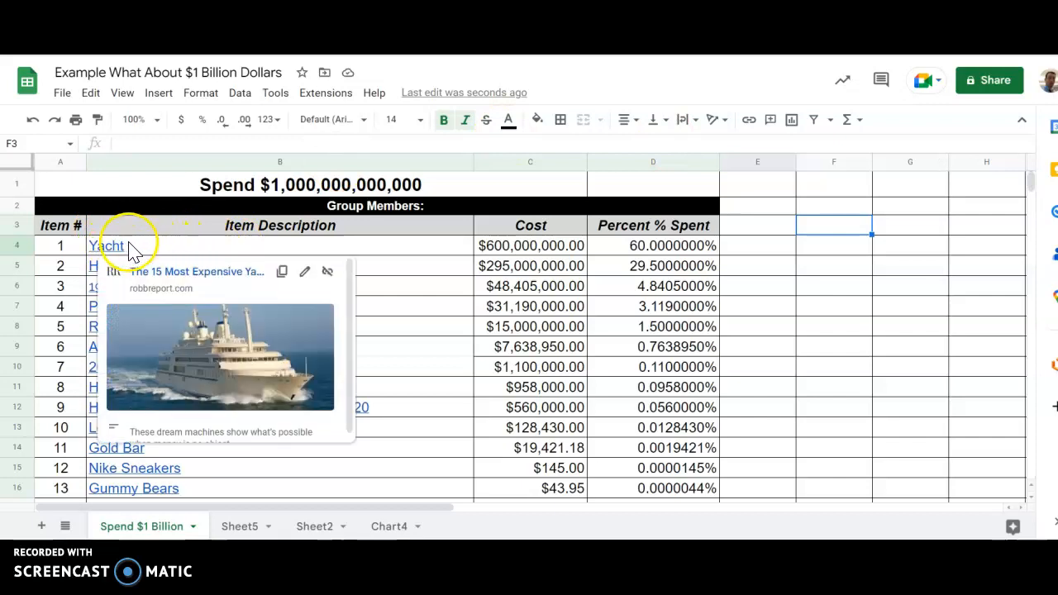
# Highlight the Yacht row, cells B4:D4, with a yellow fill
pyautogui.click(192, 246)
pyautogui.moveTo(306, 245); pyautogui.dragTo(659, 245)
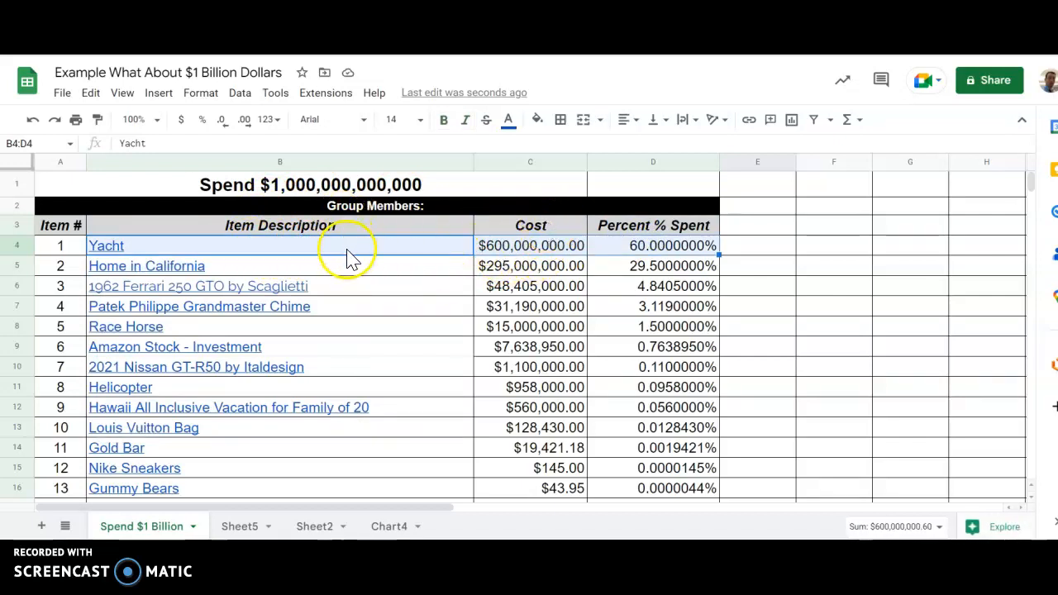
pyautogui.click(539, 124)
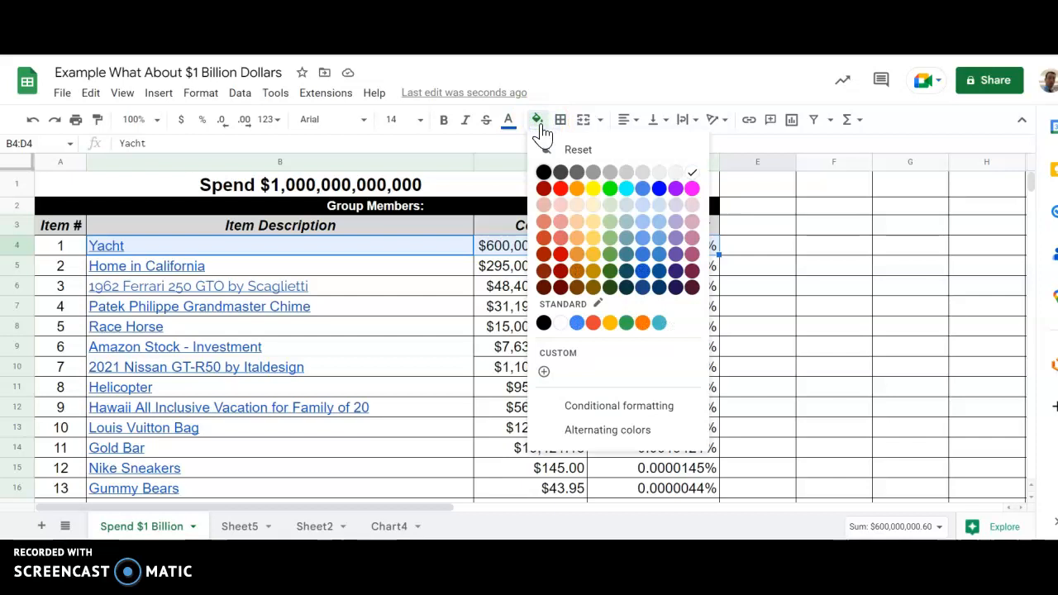
pyautogui.click(595, 190)
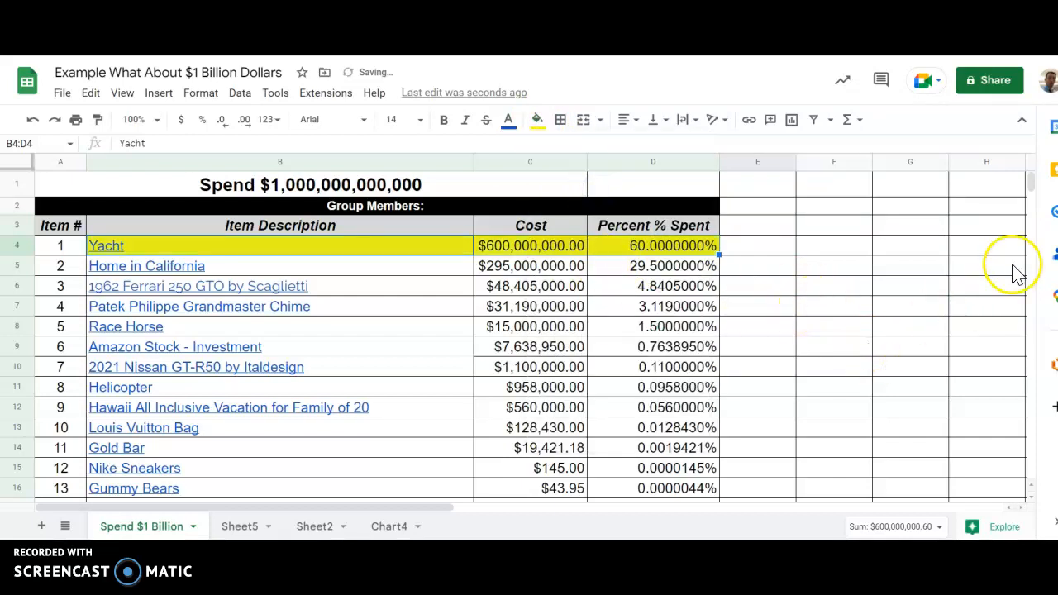
# Highlight the Gummy Bears row, cells B16:D16, with a light blue fill
pyautogui.moveTo(1032, 183); pyautogui.dragTo(1035, 197)
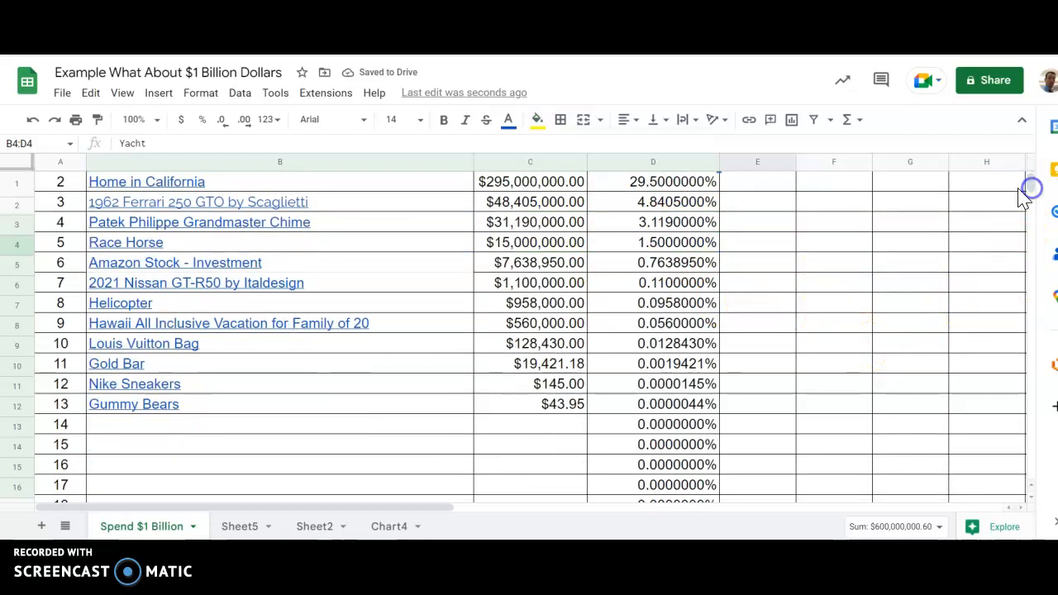
pyautogui.click(142, 406)
pyautogui.moveTo(430, 411); pyautogui.dragTo(652, 403)
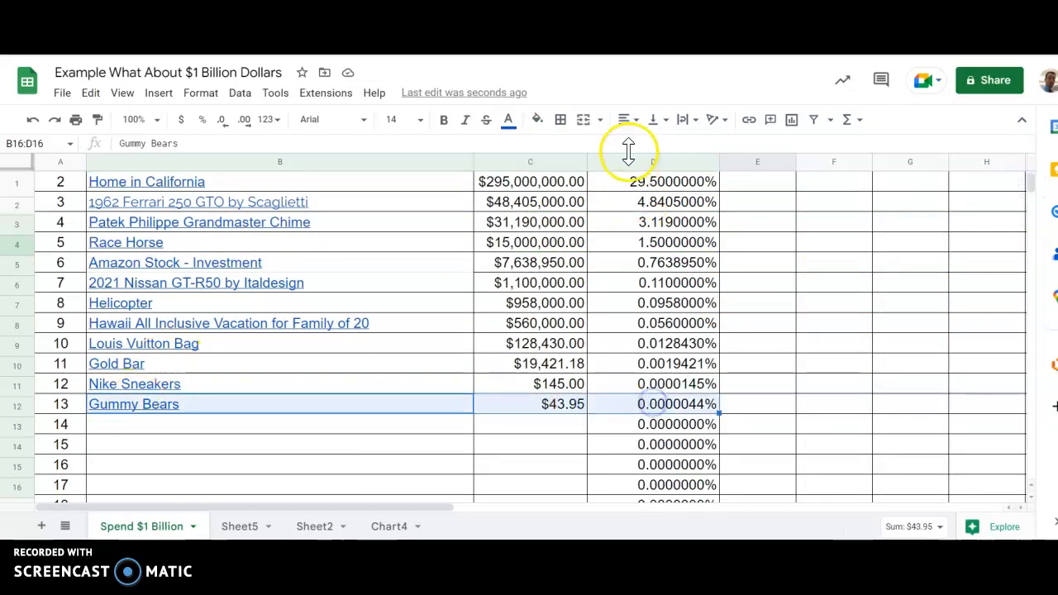
pyautogui.click(537, 119)
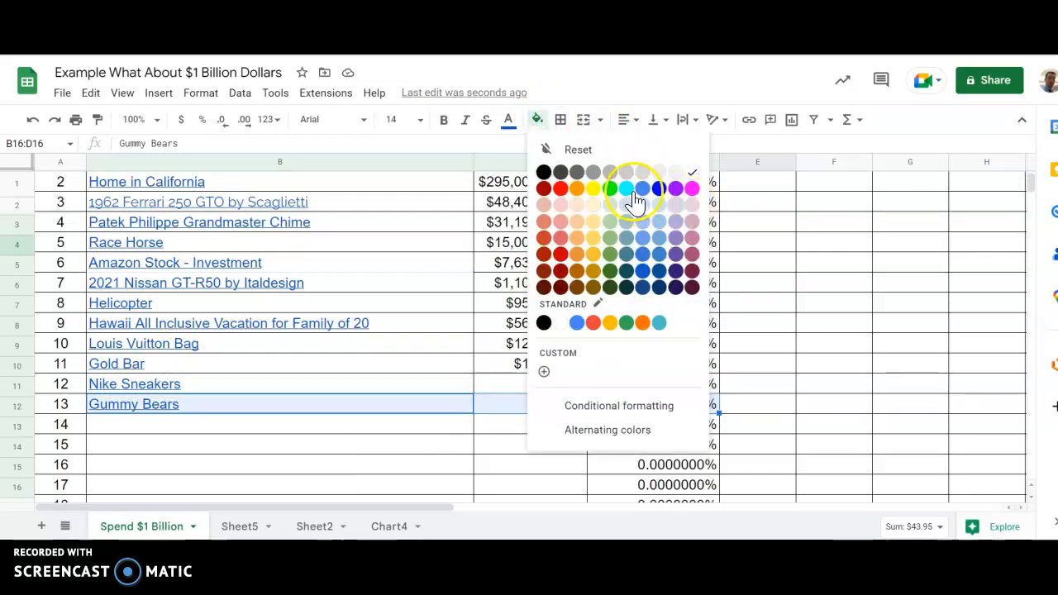
pyautogui.click(642, 224)
pyautogui.click(760, 263)
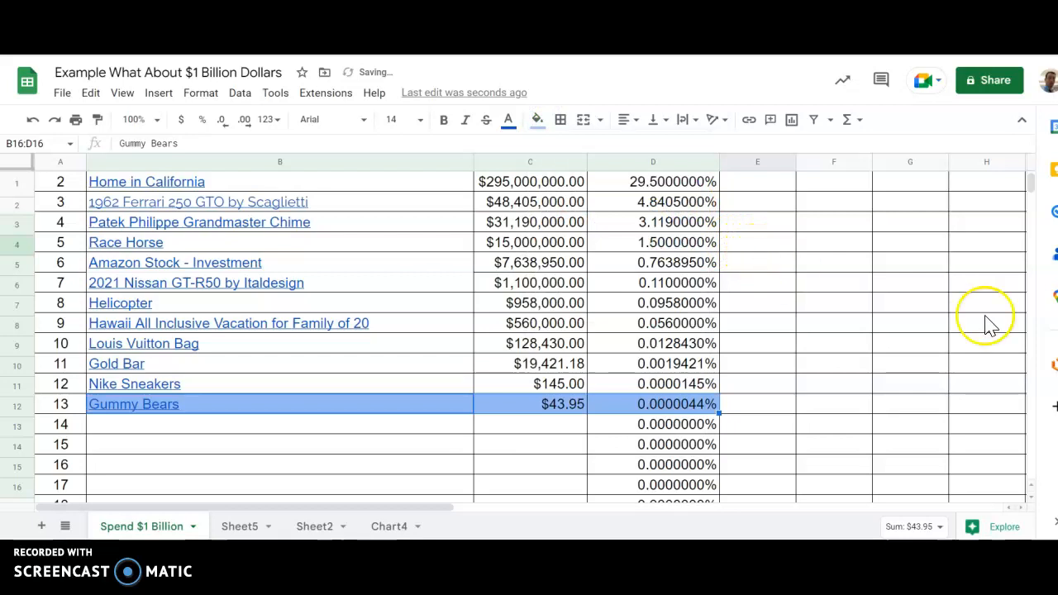
pyautogui.moveTo(1035, 195); pyautogui.dragTo(1033, 189)
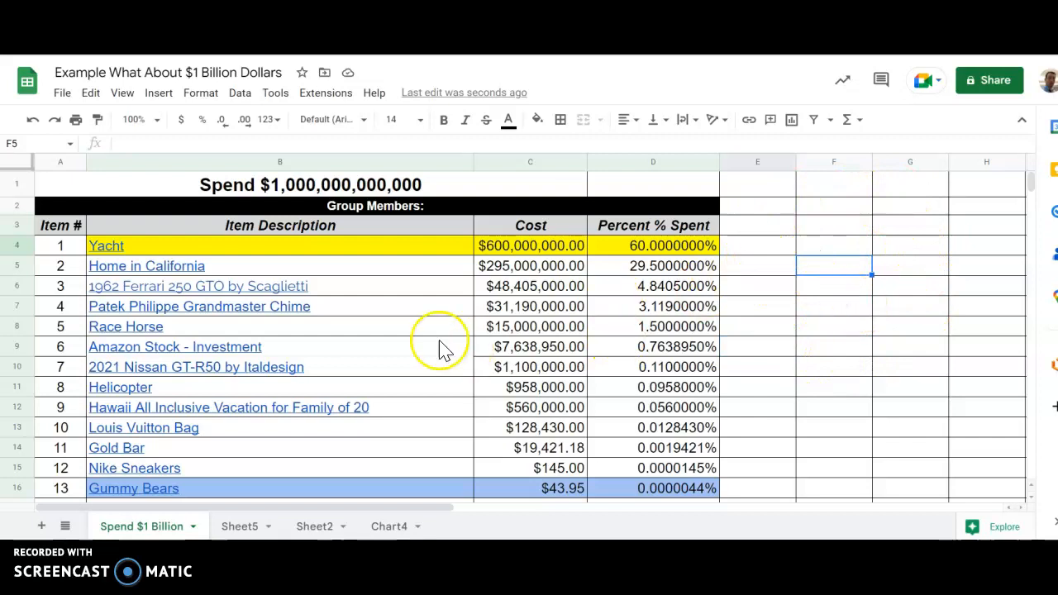
pyautogui.click(808, 232)
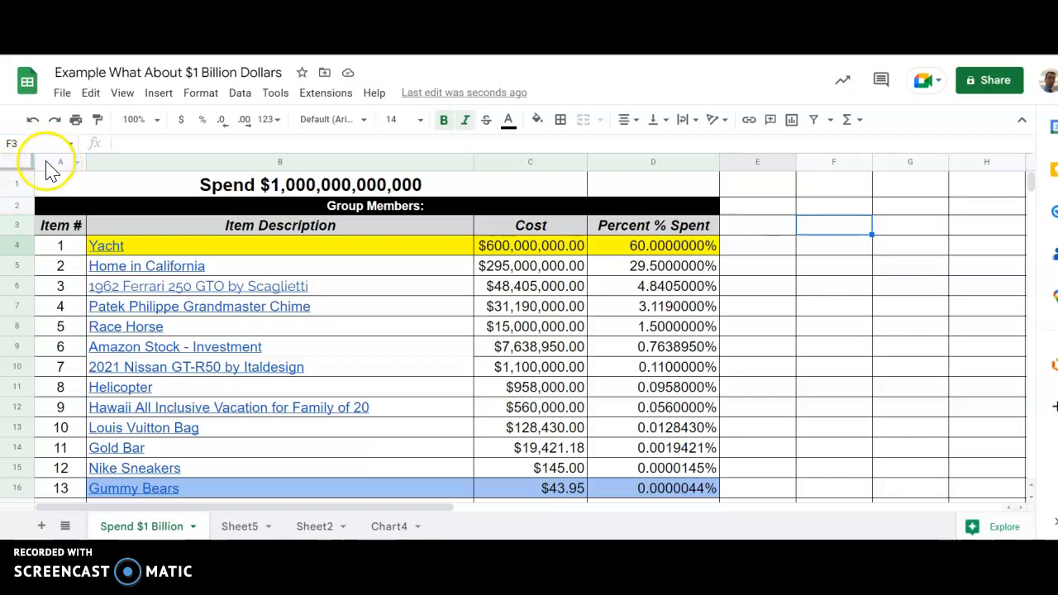
# Apply all borders to every cell of the Spend $1 Billion sheet
pyautogui.click(12, 169)
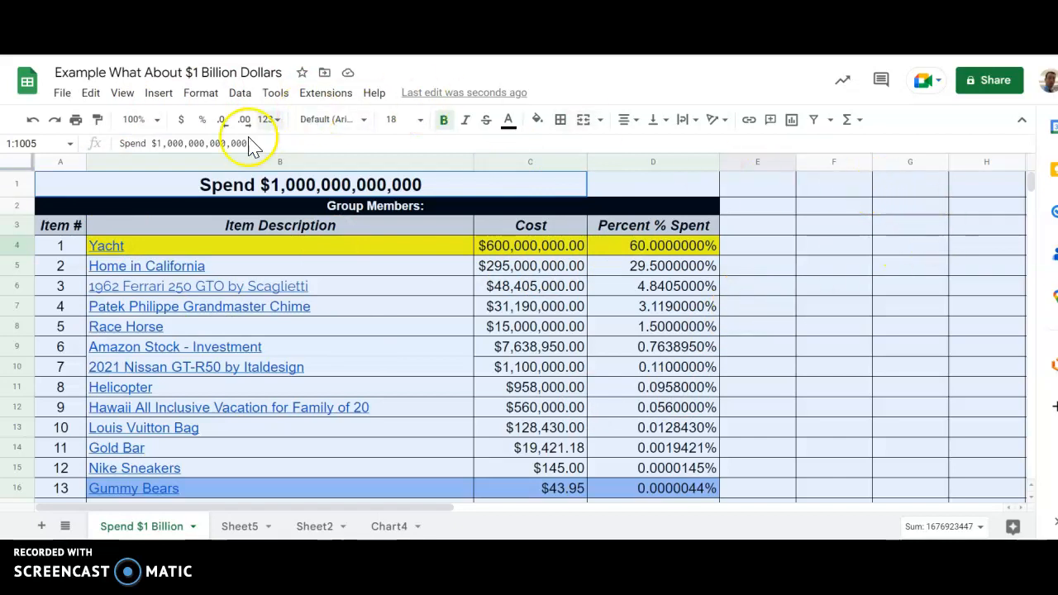
pyautogui.click(562, 122)
pyautogui.click(564, 122)
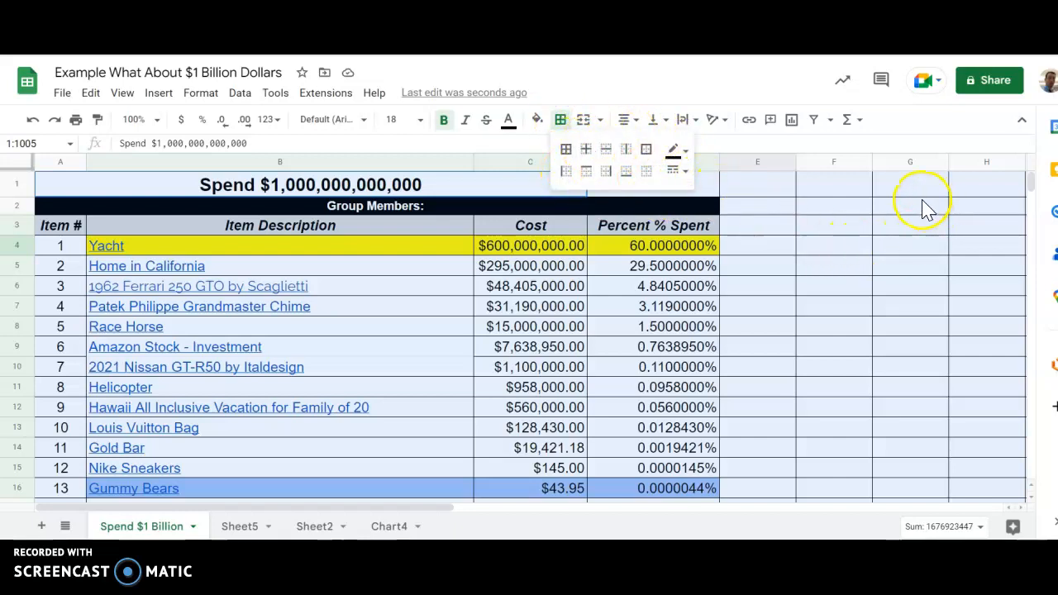
pyautogui.click(566, 149)
pyautogui.click(827, 244)
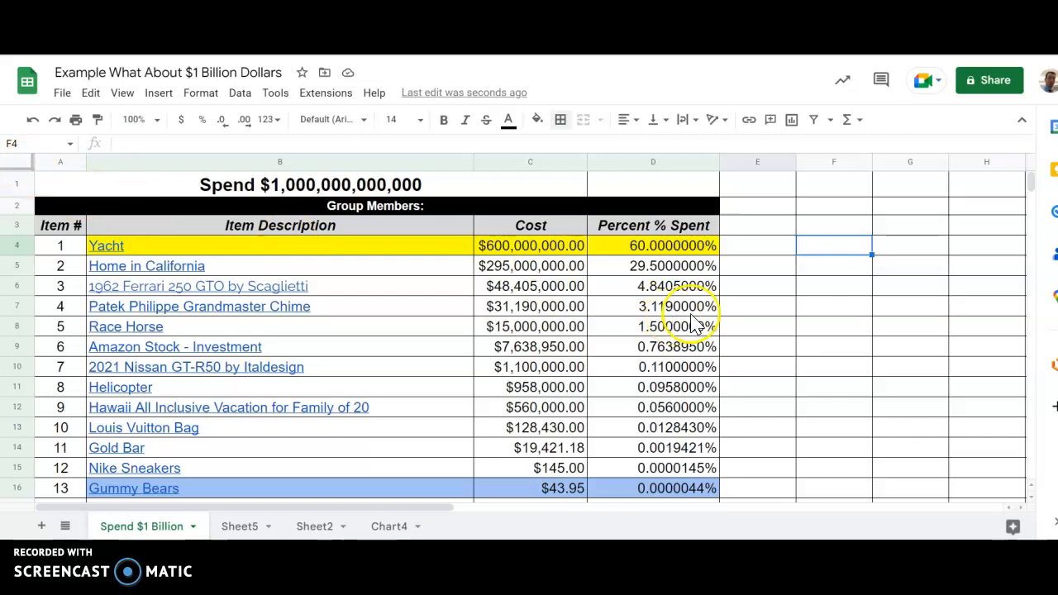
# Change the font of the entire sheet to Average
pyautogui.click(15, 163)
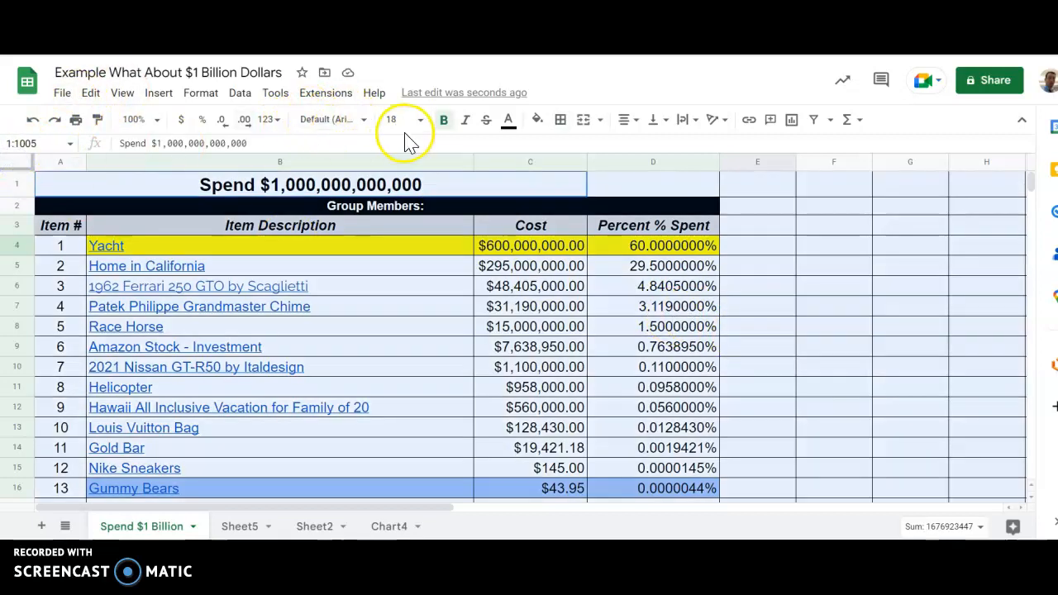
pyautogui.click(367, 120)
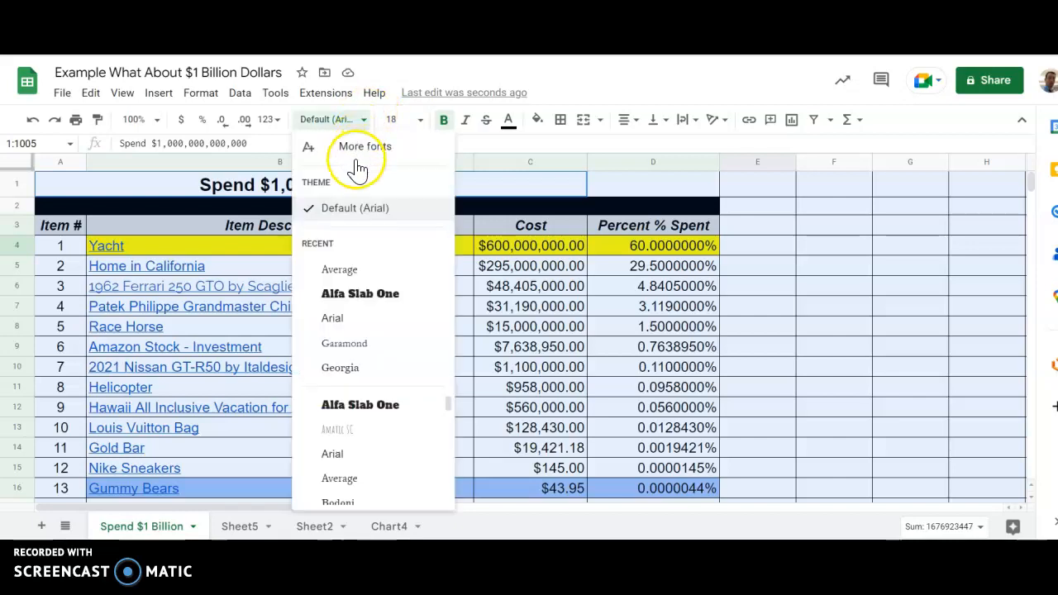
pyautogui.click(355, 268)
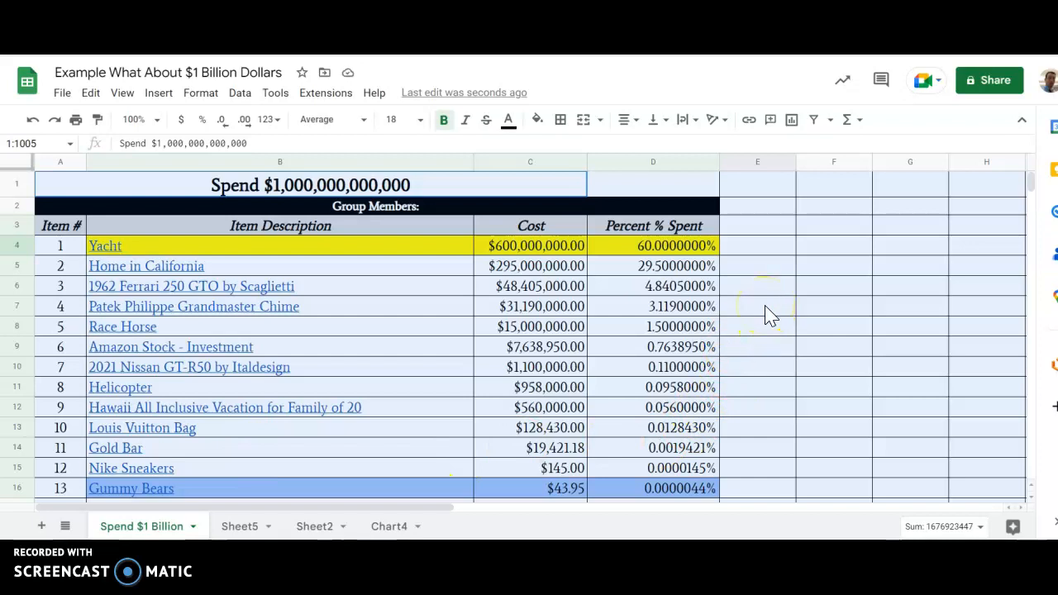
pyautogui.click(766, 314)
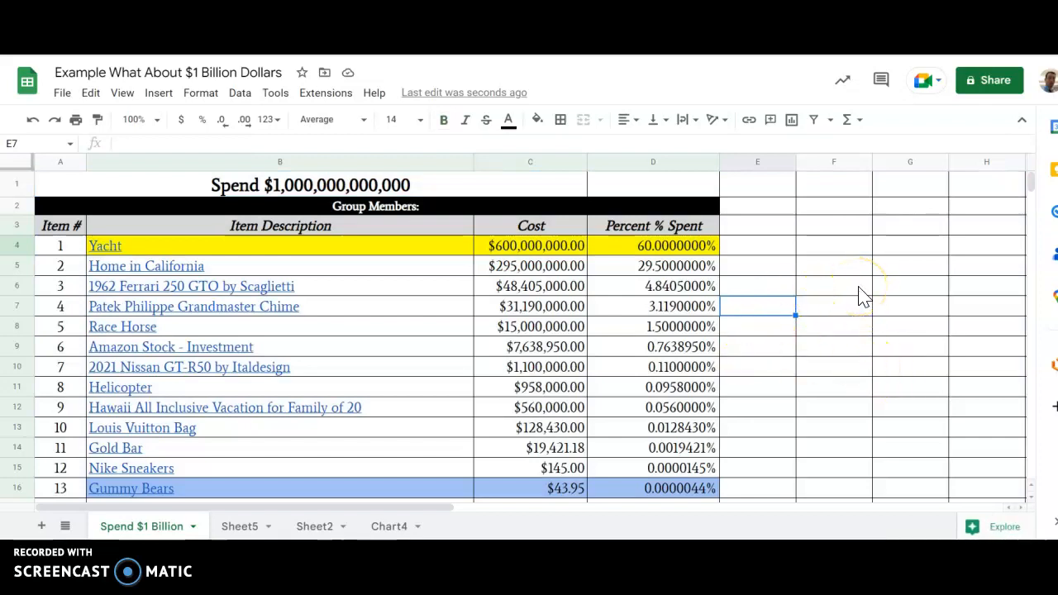
# Clear the average, MAX and MIN formulas from cells D33:D35
pyautogui.moveTo(1033, 182); pyautogui.dragTo(1033, 193)
pyautogui.click(635, 437)
pyautogui.moveTo(635, 437); pyautogui.dragTo(644, 479)
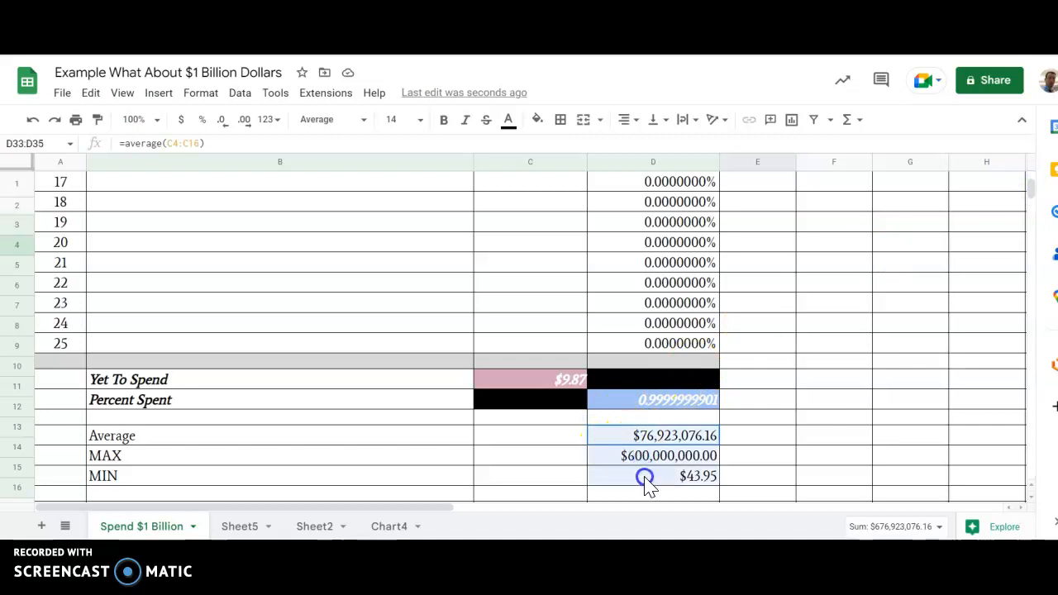
pyautogui.press('Delete')
pyautogui.write('\\')
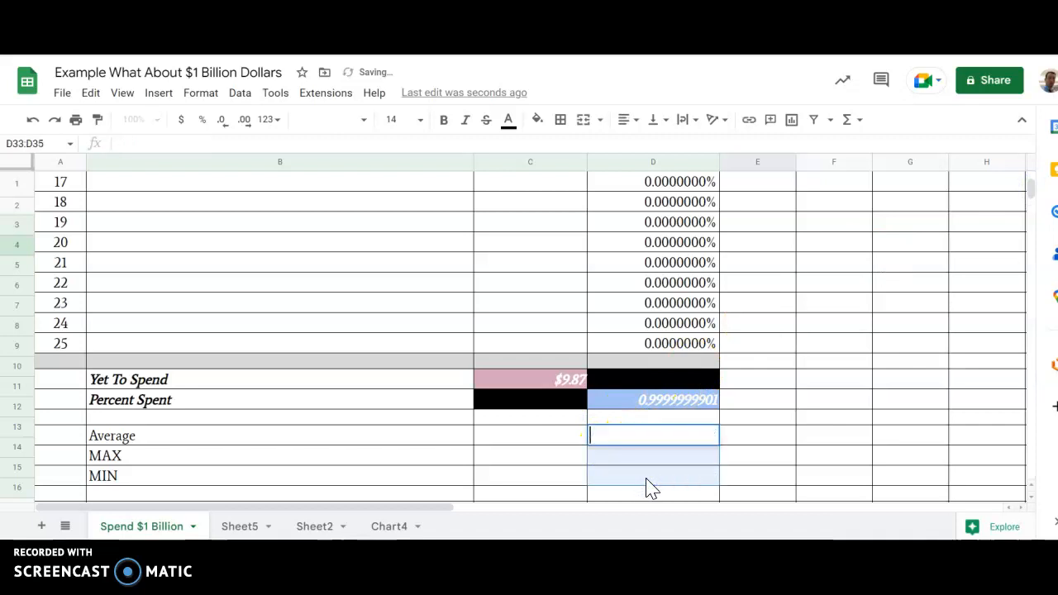
pyautogui.click(786, 436)
# Calculate the average cost in C33 beside the Average label with the formula =average(C4:C15)
pyautogui.click(247, 442)
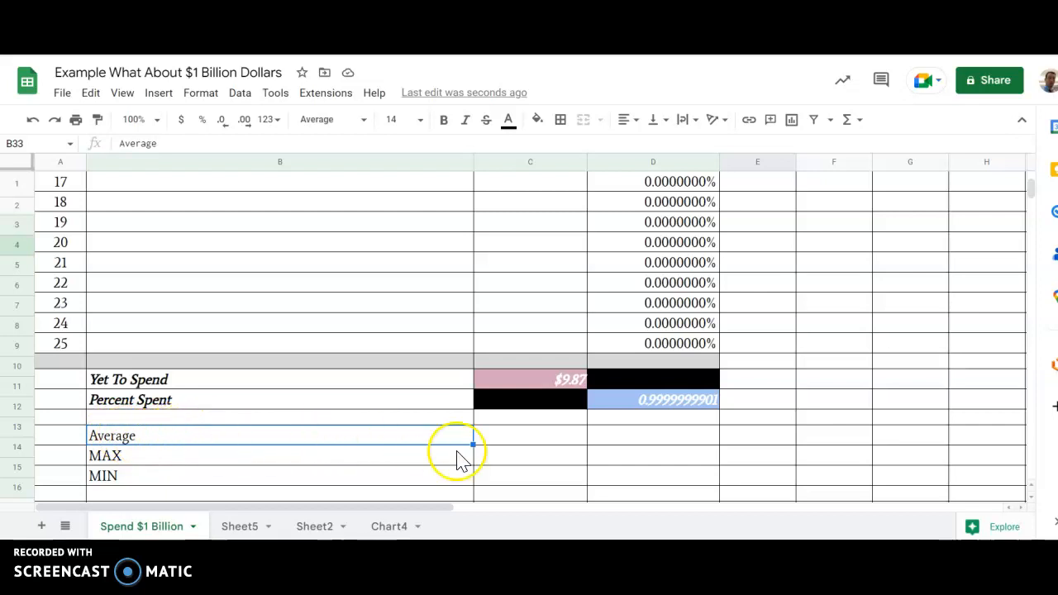
pyautogui.click(547, 438)
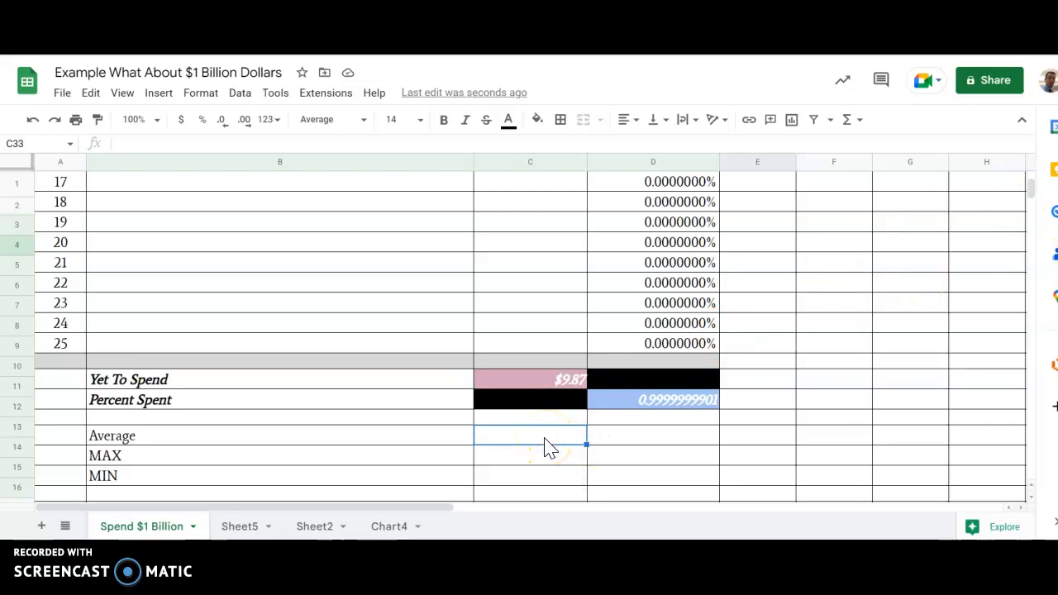
pyautogui.write('=')
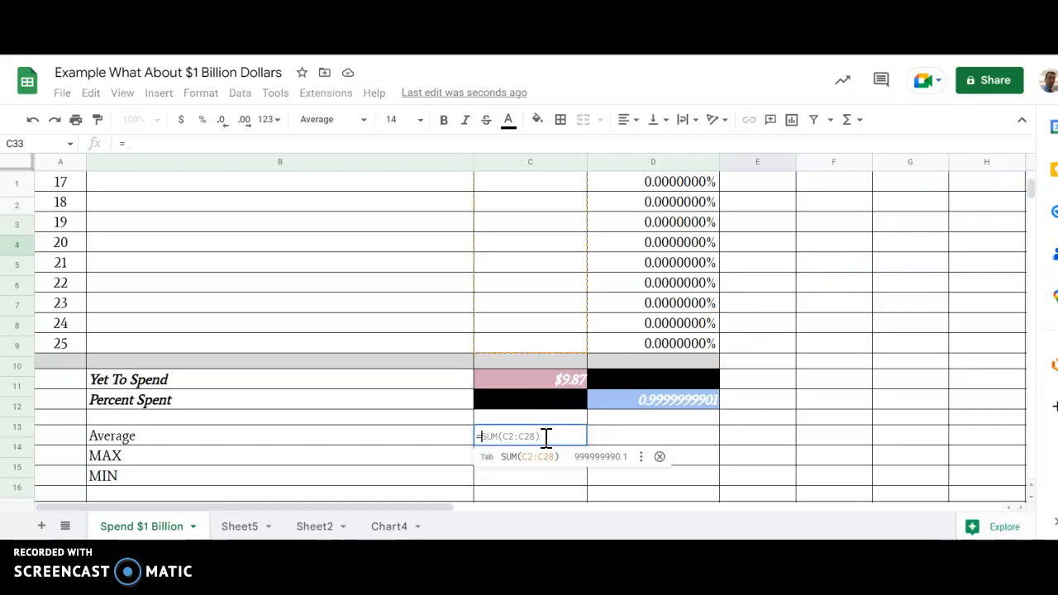
pyautogui.write('aver')
pyautogui.click(550, 438)
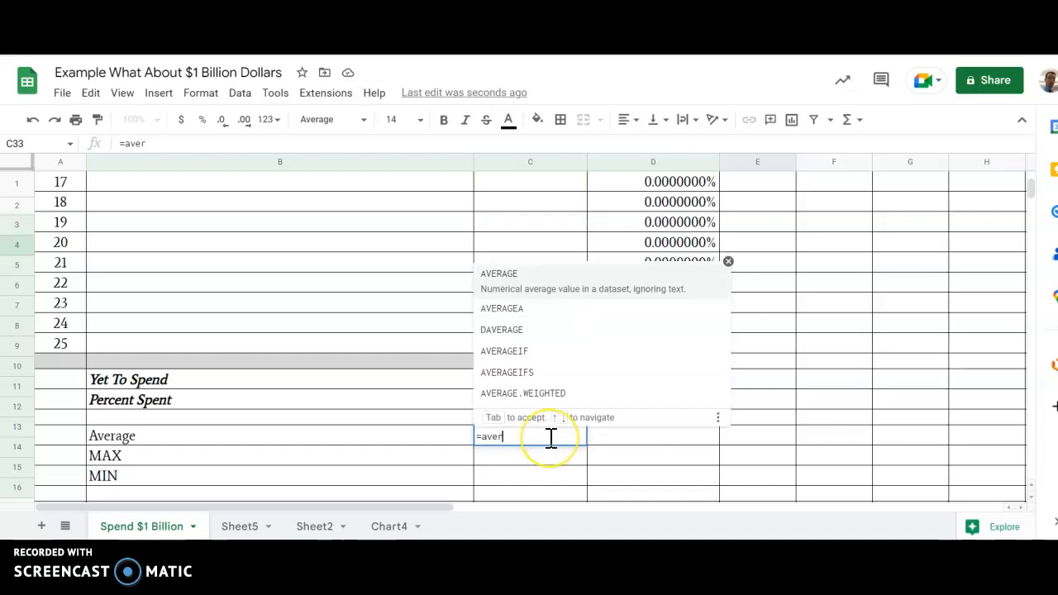
pyautogui.write('age(')
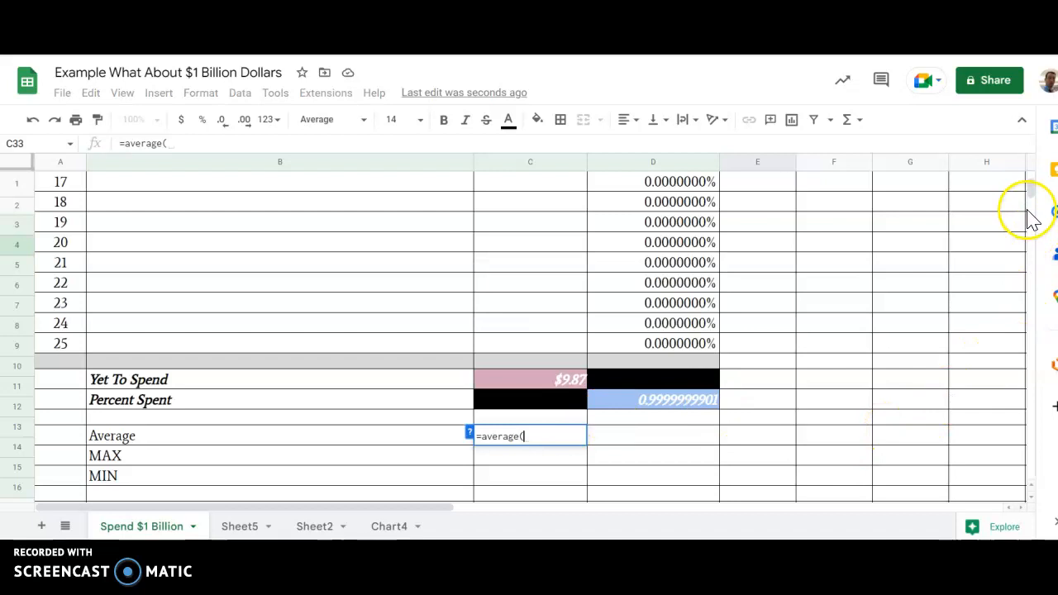
pyautogui.click(1034, 183)
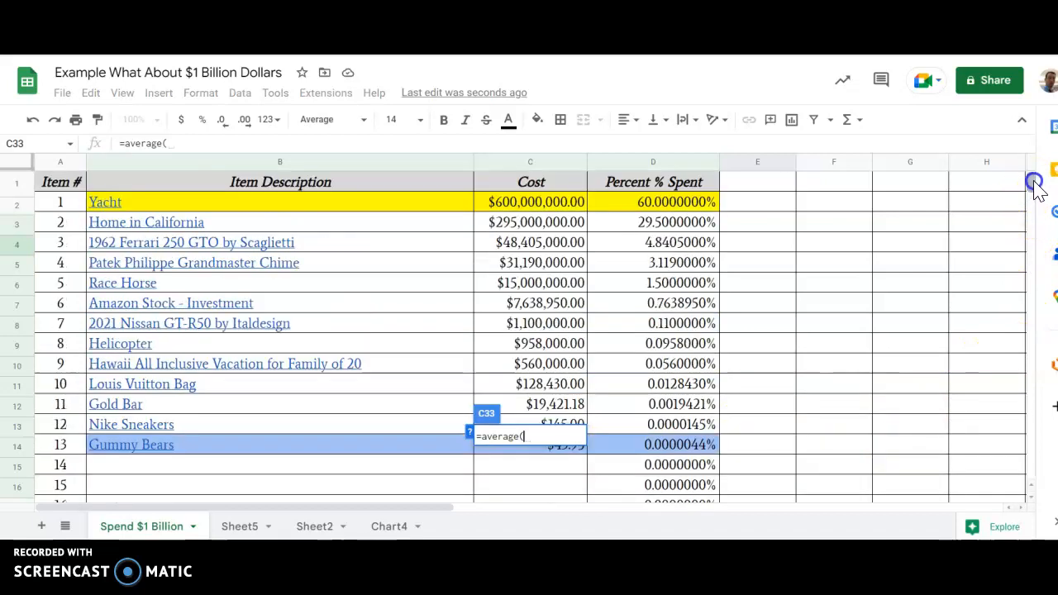
pyautogui.click(533, 204)
pyautogui.moveTo(533, 207); pyautogui.dragTo(521, 418)
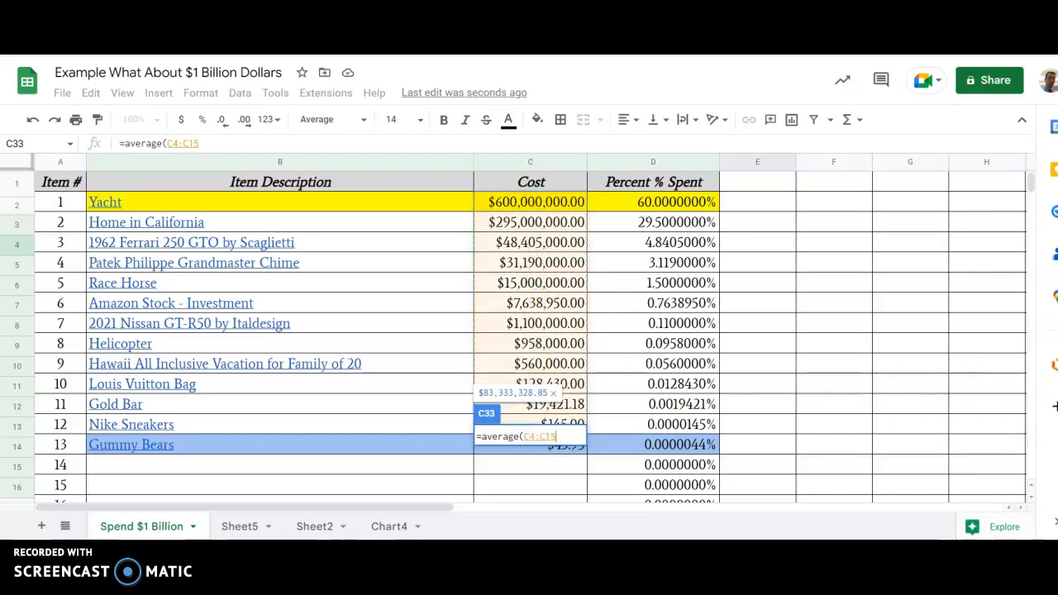
pyautogui.scroll(-2, 1032, 190)
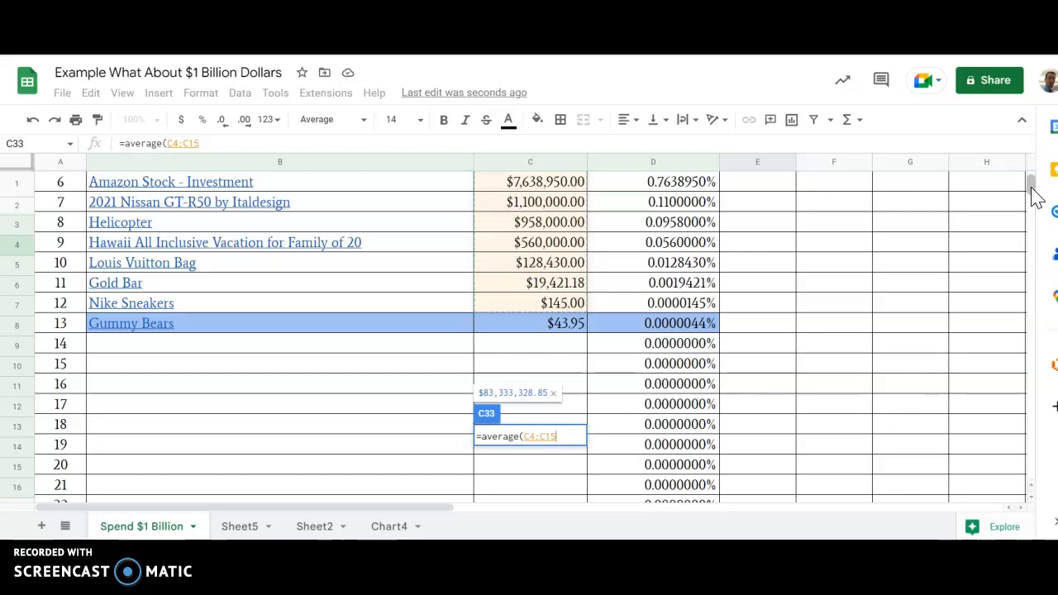
pyautogui.press('Return')
pyautogui.click(542, 476)
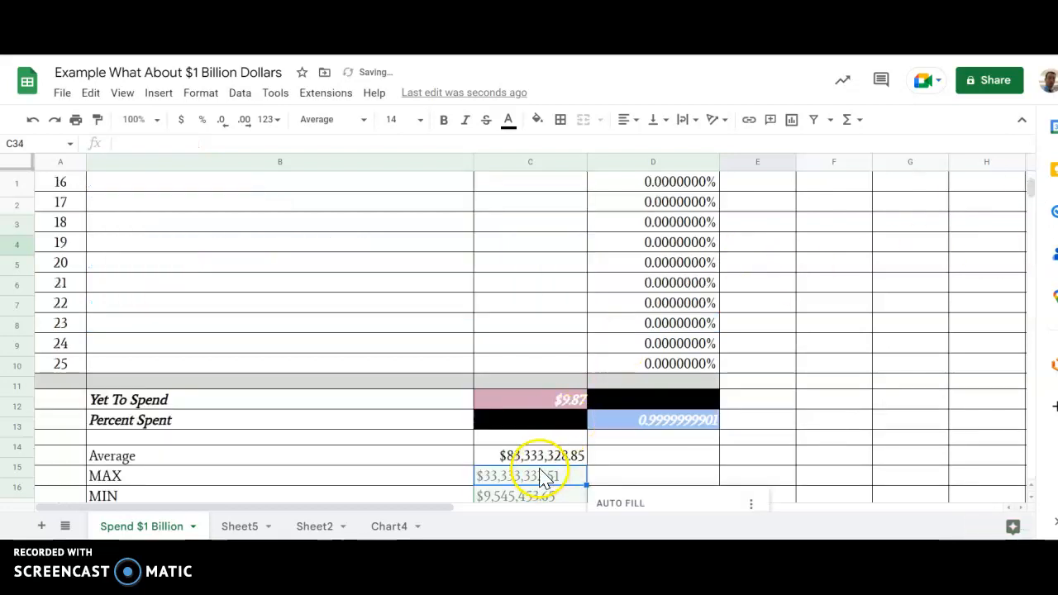
# Review the average formula in C33, the first and last item costs in C4 and C16, and the MAX label
pyautogui.click(538, 456)
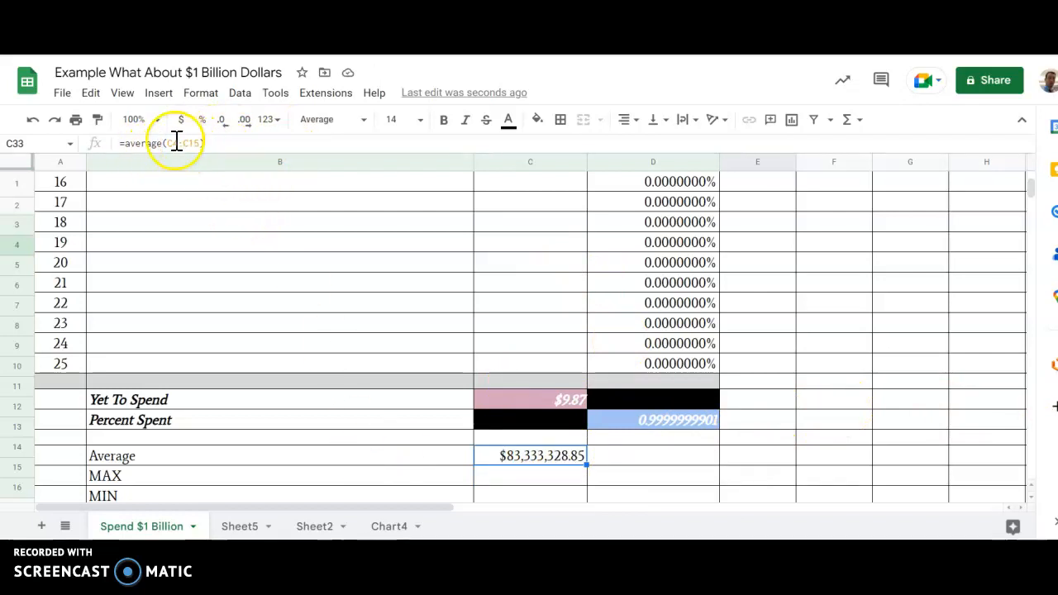
pyautogui.moveTo(1029, 191); pyautogui.dragTo(1029, 178)
pyautogui.click(506, 207)
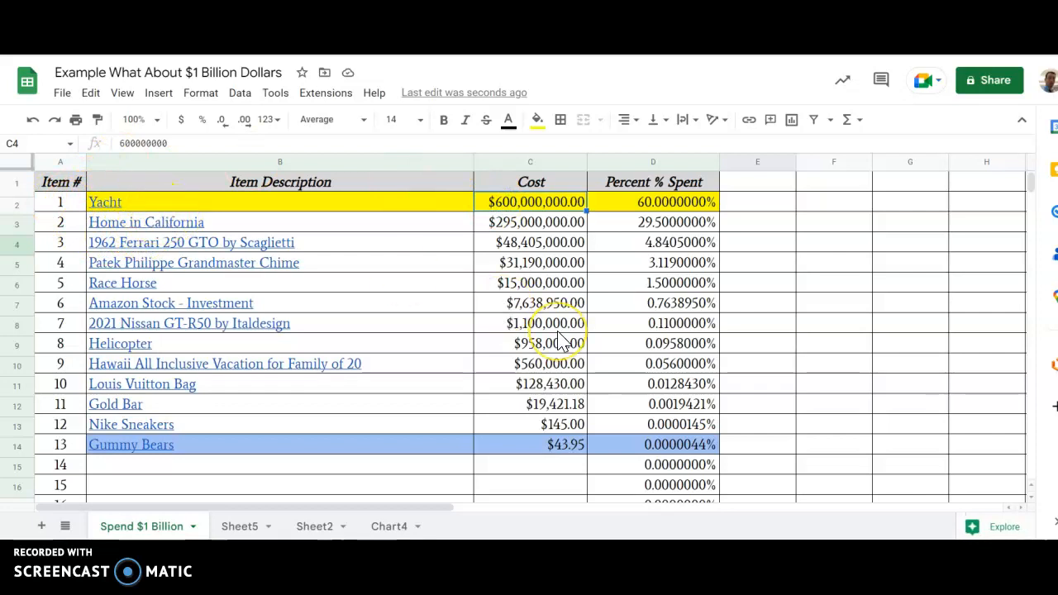
pyautogui.click(526, 447)
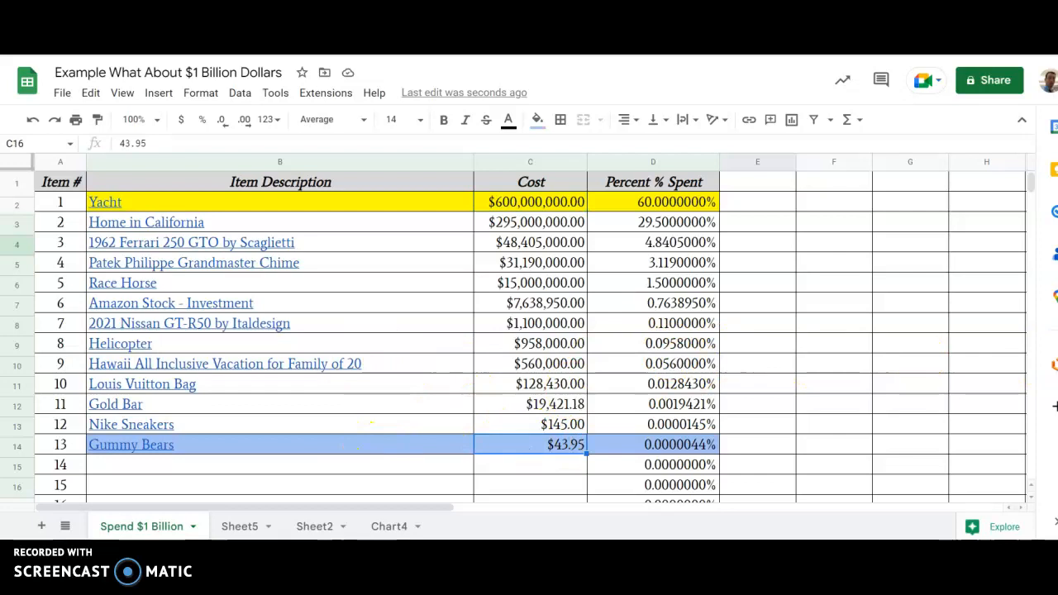
pyautogui.moveTo(1030, 184); pyautogui.dragTo(1034, 206)
pyautogui.click(508, 355)
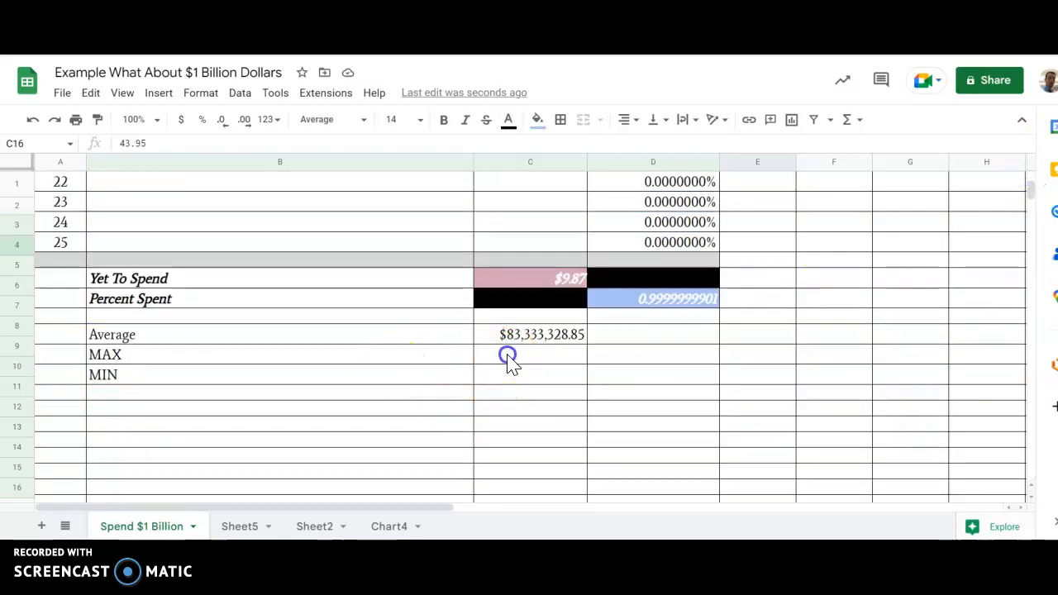
pyautogui.click(156, 359)
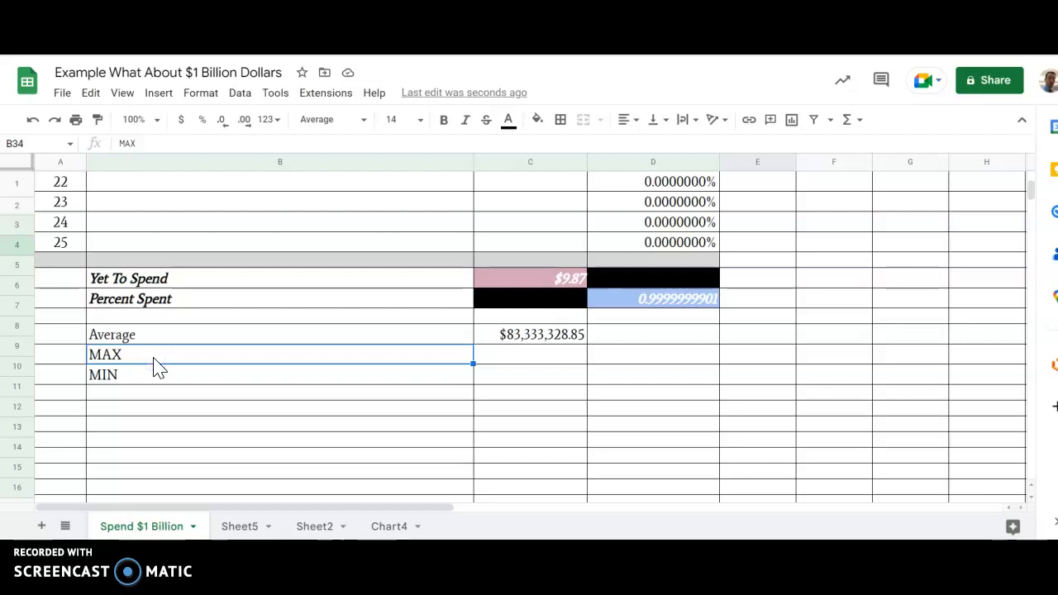
pyautogui.click(336, 337)
pyautogui.click(179, 354)
# Calculate the highest cost in C34 beside the MAX label with the formula =max(C4:C16)
pyautogui.click(519, 364)
pyautogui.write('=')
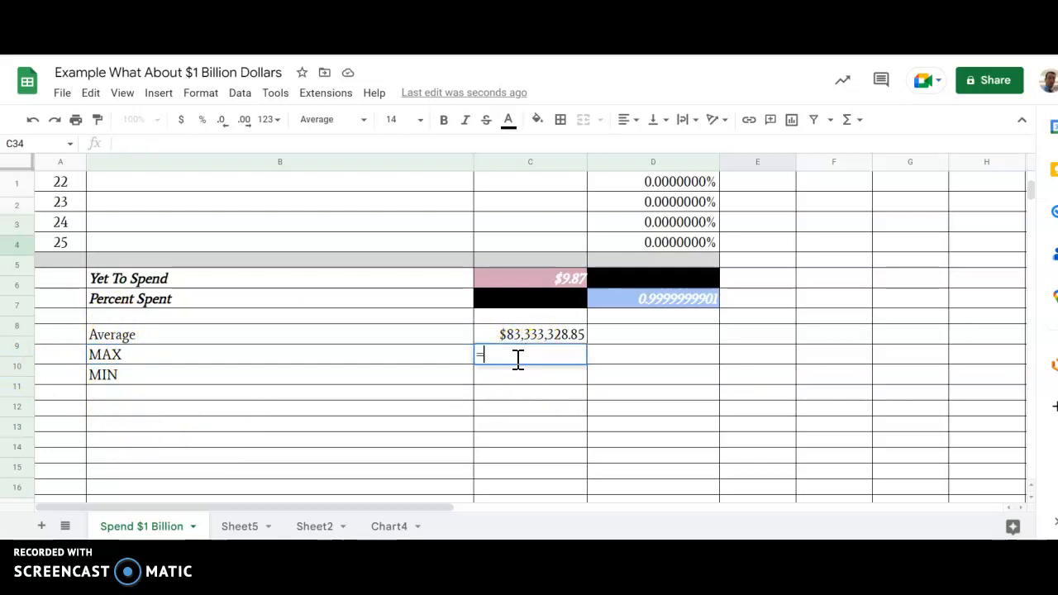
pyautogui.write('max(')
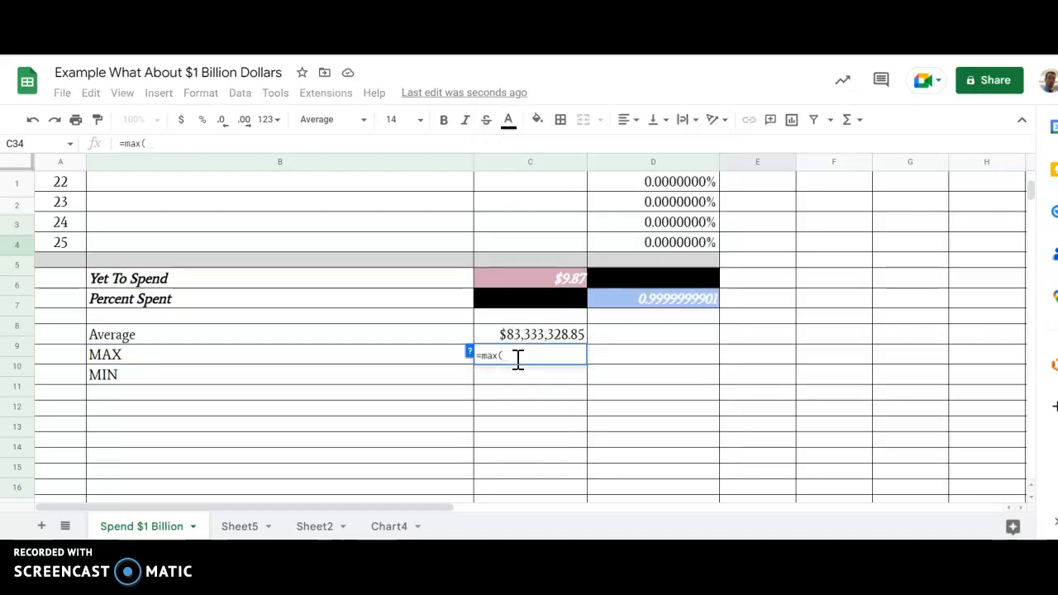
pyautogui.click(1033, 178)
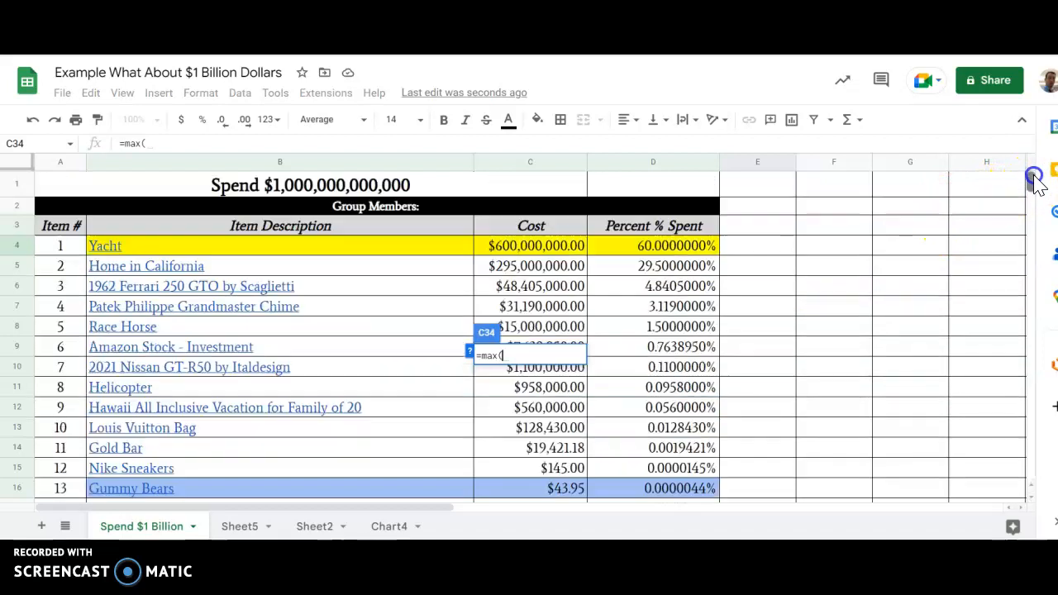
pyautogui.click(514, 248)
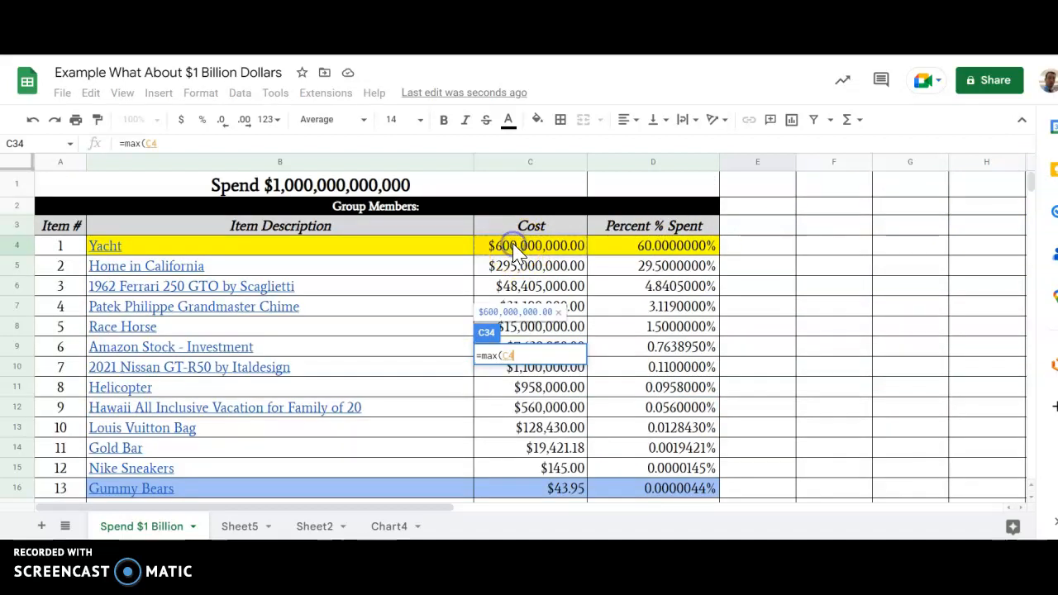
pyautogui.hotkey('shift', 'Down')
pyautogui.hotkey('shift', 'Down')
pyautogui.hotkey('shift', 'Down')
pyautogui.hotkey('shift', 'Down')
pyautogui.hotkey('shift', 'Down')
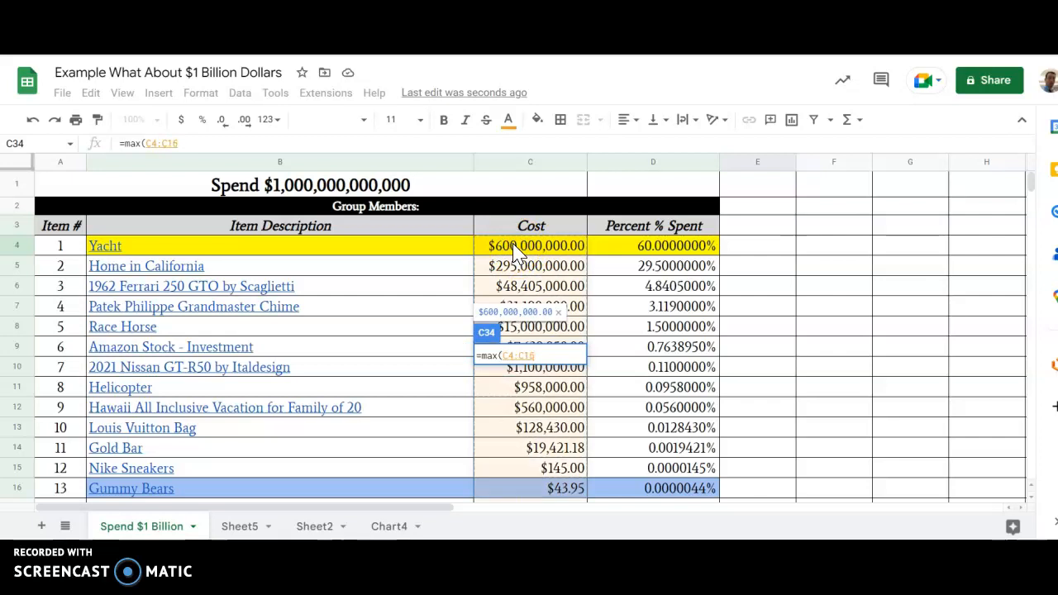
pyautogui.press('Return')
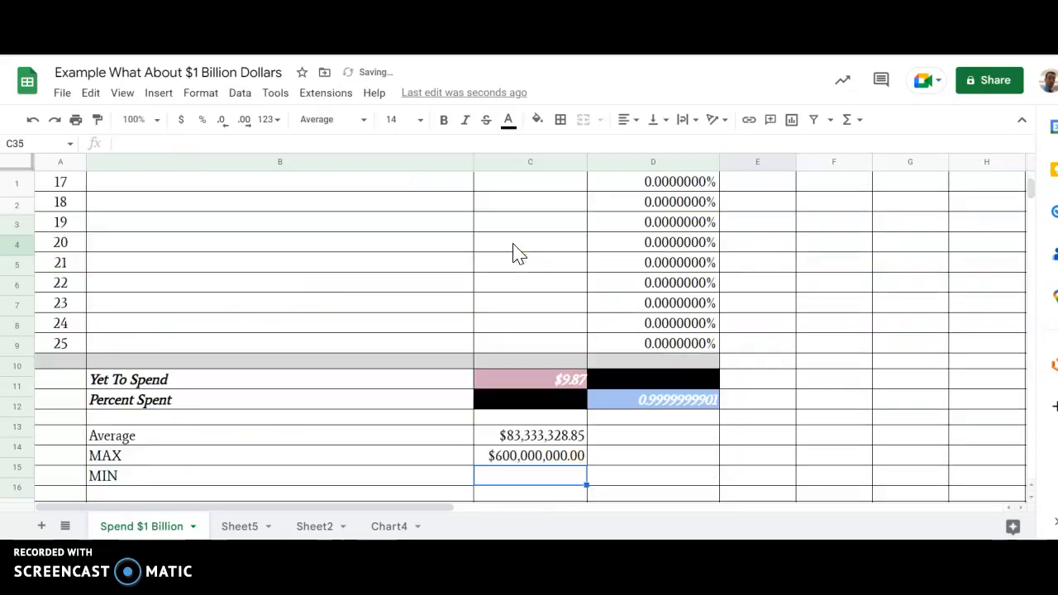
# Calculate the lowest cost in C35 beside the MIN label with the formula =min(C4:C16)
pyautogui.click(509, 480)
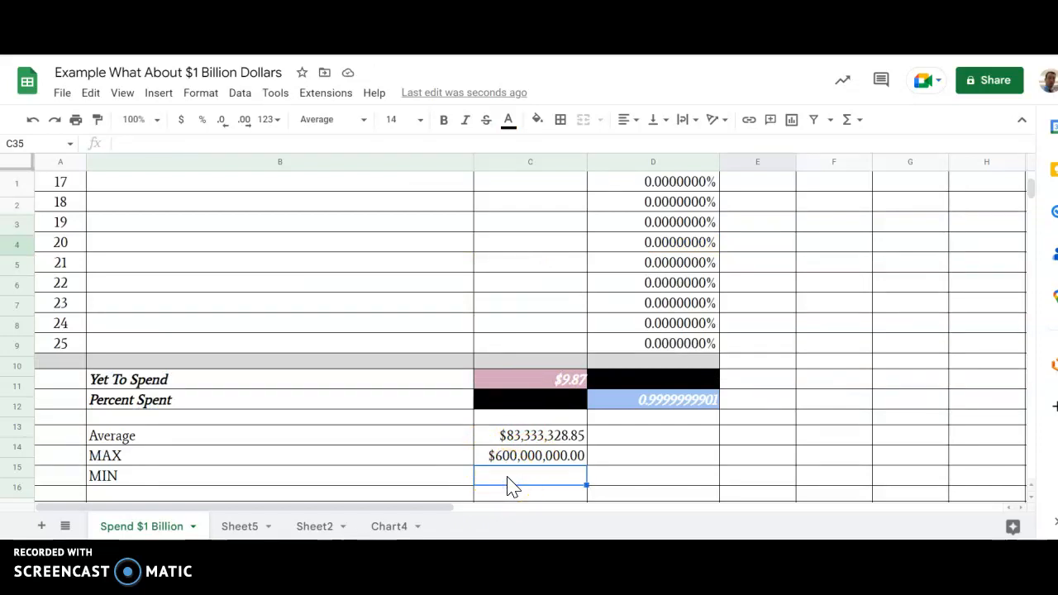
pyautogui.write('=')
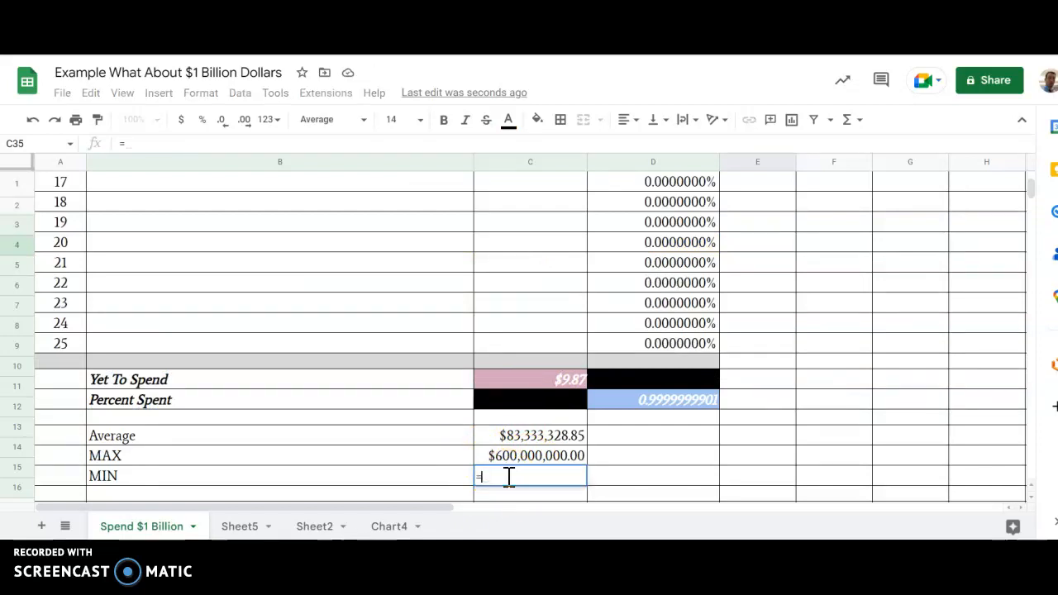
pyautogui.write('min')
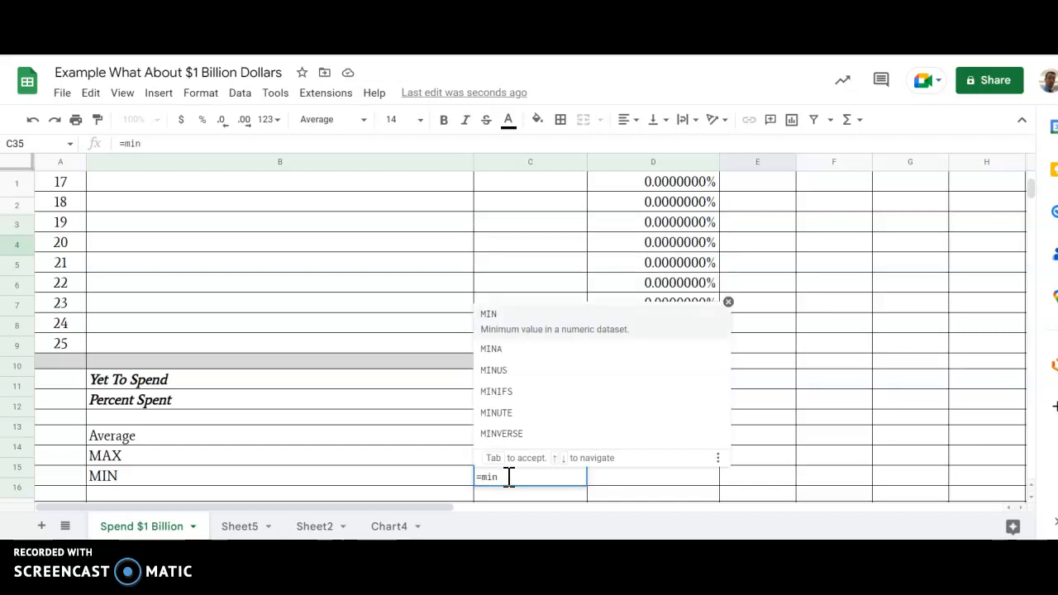
pyautogui.write('(')
pyautogui.moveTo(1033, 191); pyautogui.dragTo(1033, 182)
pyautogui.click(508, 247)
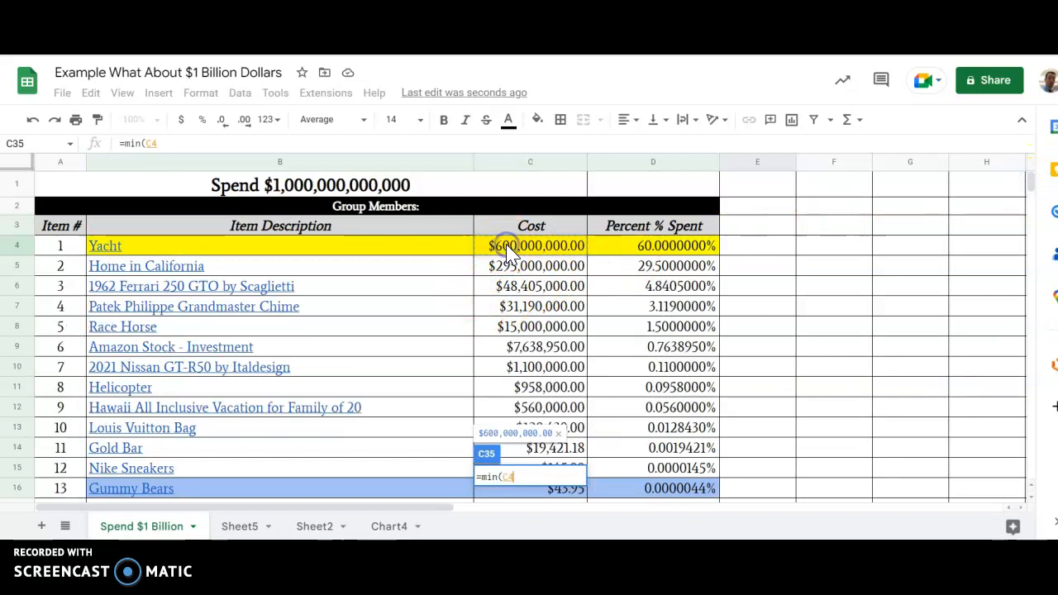
pyautogui.hotkey('shift', 'Down')
pyautogui.hotkey('shift', 'Down')
pyautogui.hotkey('shift', 'Down')
pyautogui.hotkey('shift', 'Down')
pyautogui.hotkey('shift', 'Down')
pyautogui.hotkey('shift', 'Down')
pyautogui.hotkey('shift', 'Down')
pyautogui.hotkey('shift', 'Down')
pyautogui.hotkey('shift', 'Down')
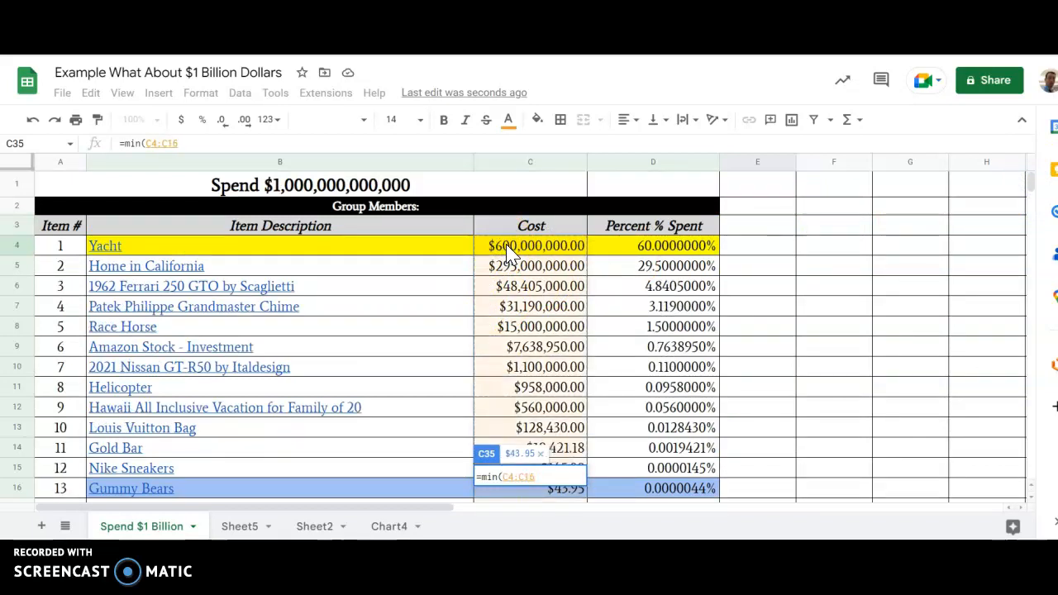
pyautogui.press('Return')
pyautogui.click(530, 491)
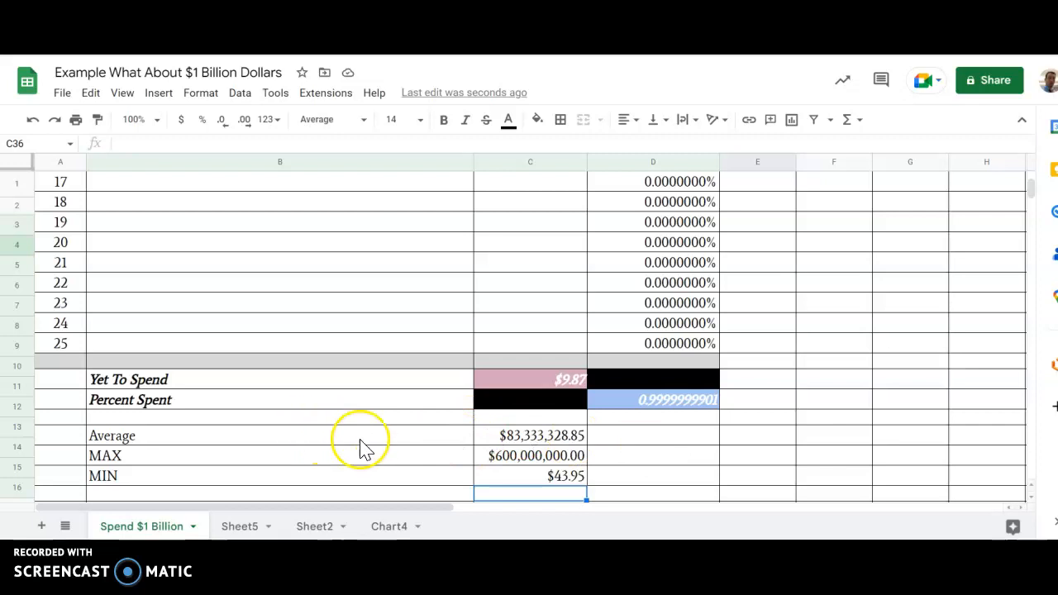
# Compare the cell ranges used by the average formula in C33 and the MAX formula in C34
pyautogui.click(546, 444)
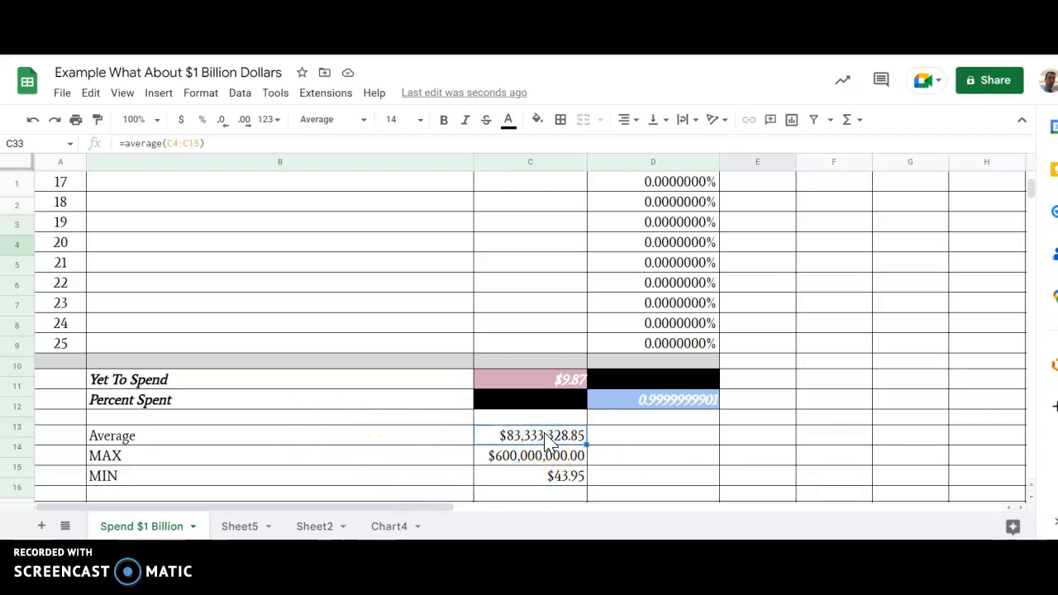
pyautogui.click(545, 453)
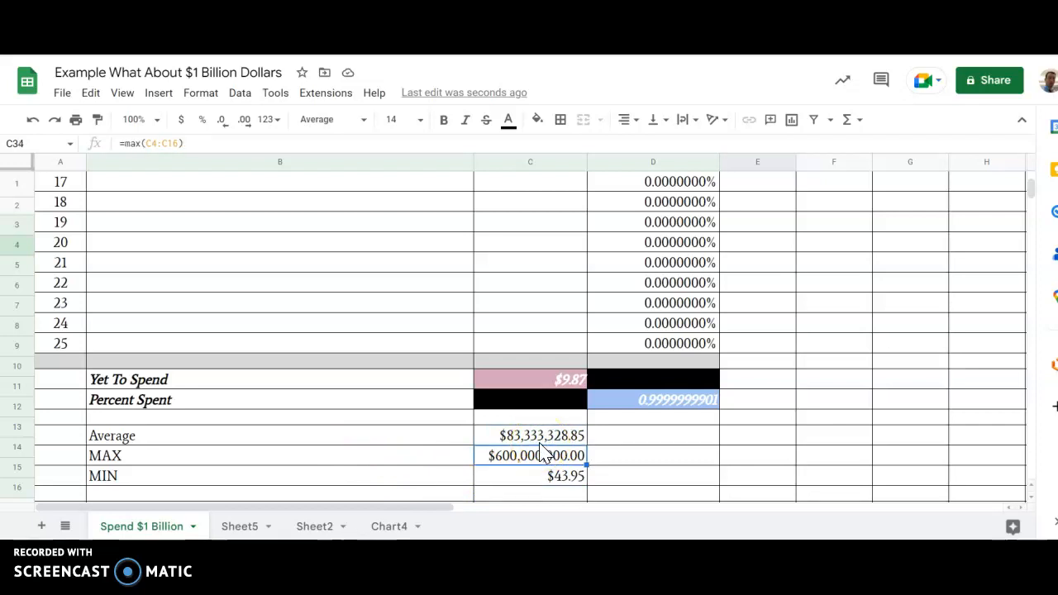
pyautogui.press('Up')
pyautogui.press('Up')
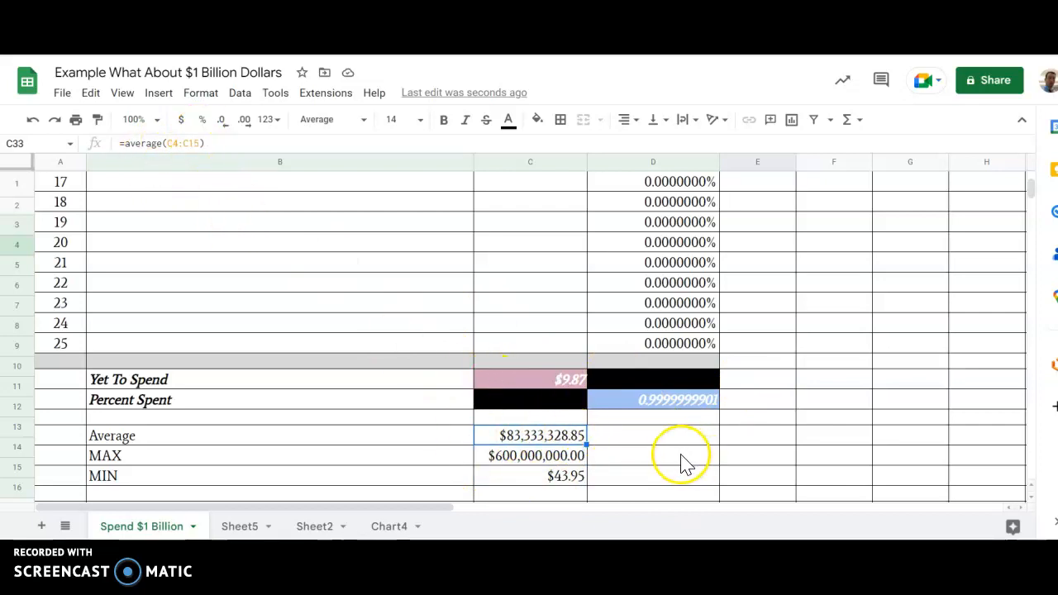
pyautogui.press('Down')
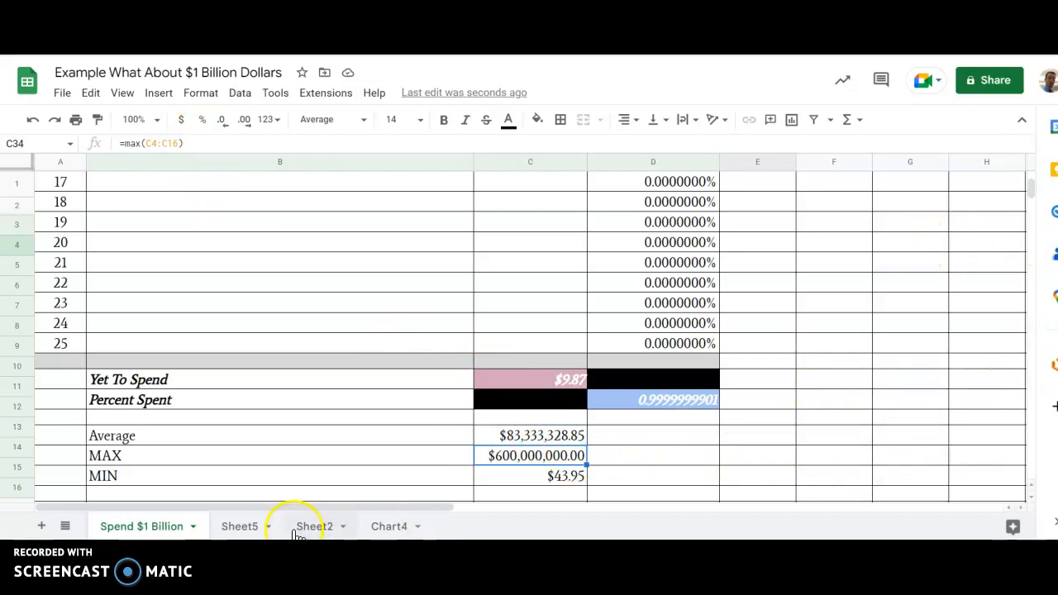